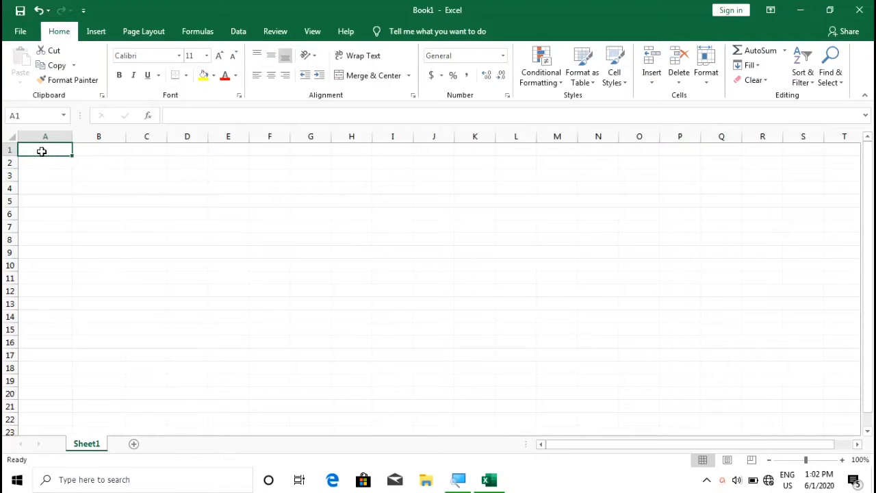
- Type the test text 'qwertty' in A1, removing the extra mistyped letter
left_click(83, 148)
left_click(134, 146)
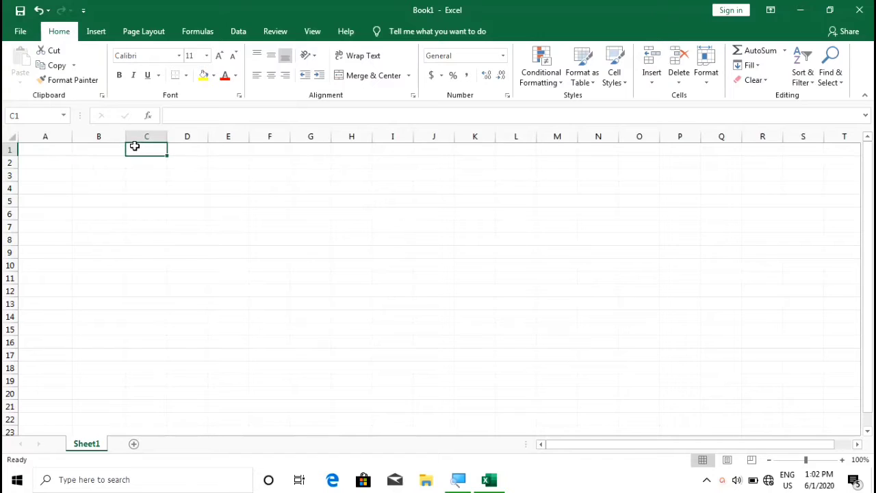
left_click(42, 148)
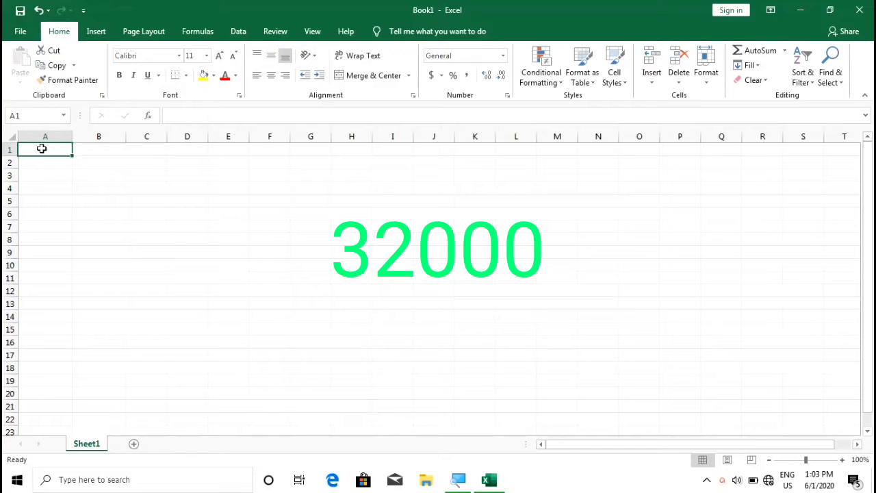
type("qwer")
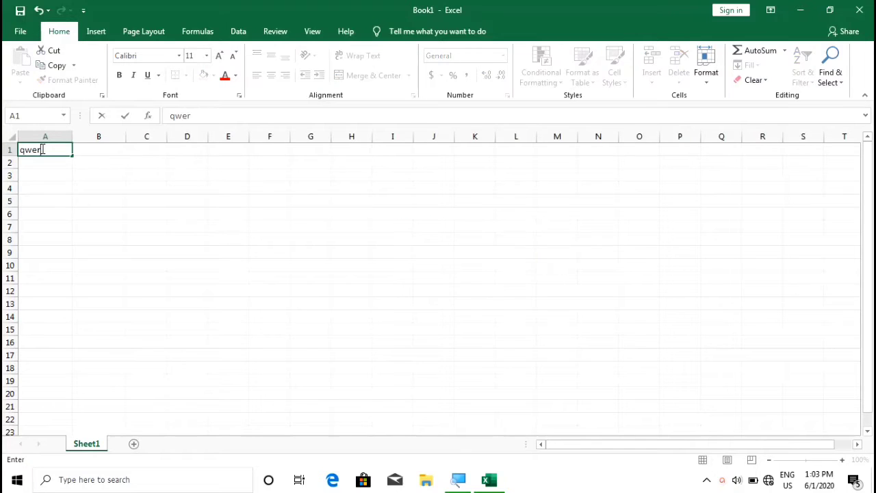
type("ttyy")
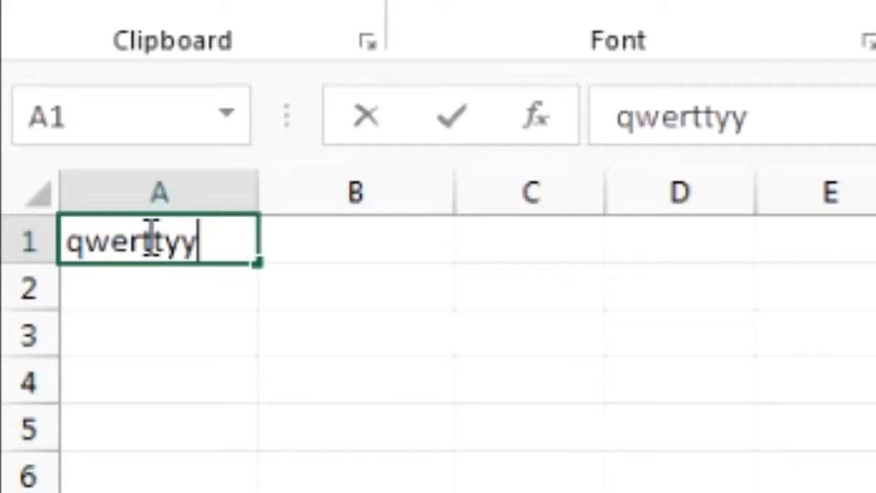
key("BackSpace")
key("BackSpace")
key("BackSpace")
key("BackSpace")
key("BackSpace")
key("BackSpace")
key("BackSpace")
key("BackSpace")
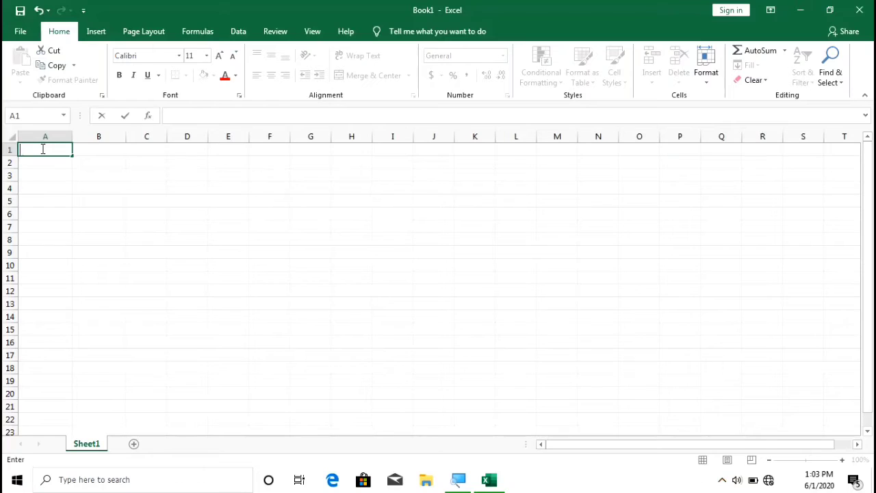
type("111111")
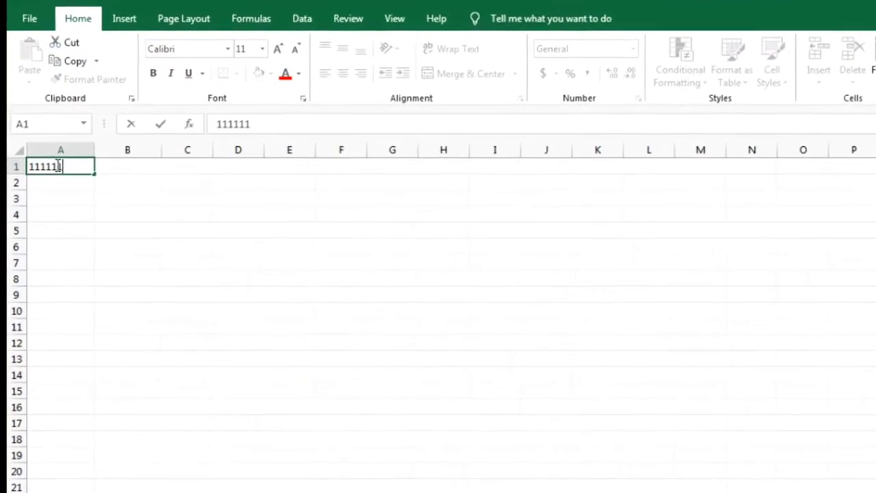
type("111111")
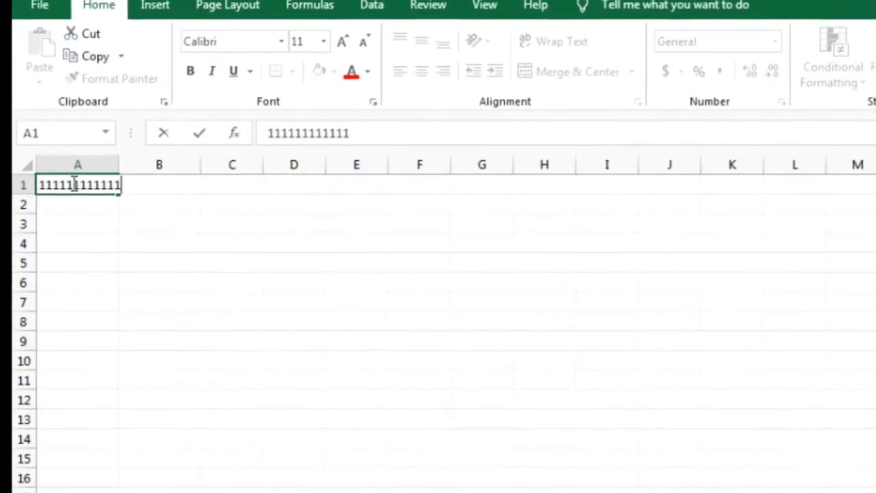
type("111")
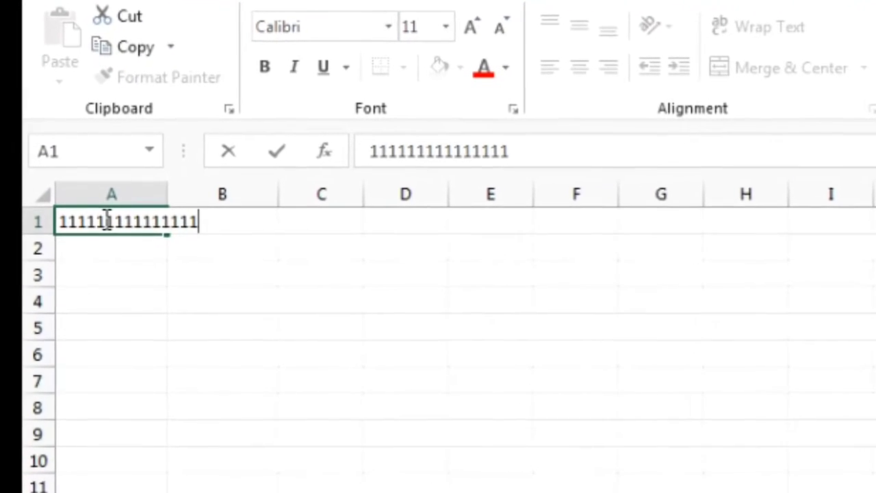
key("ctrl+Return")
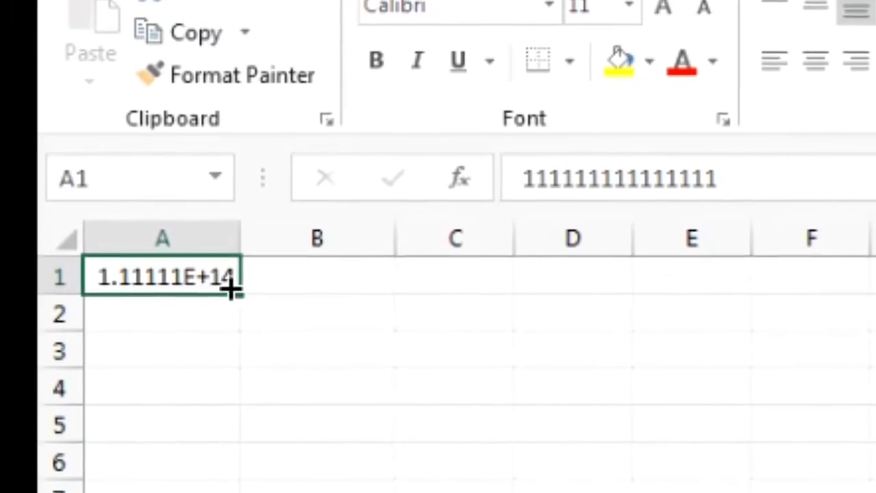
left_click(331, 287)
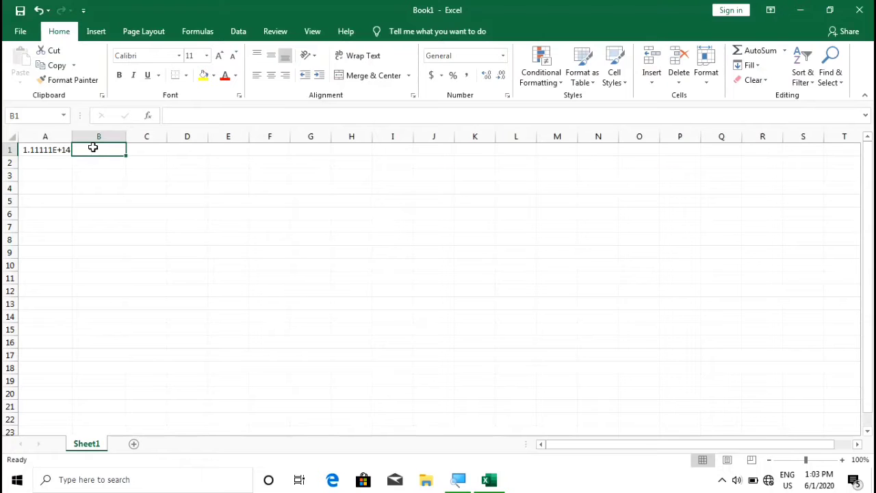
type("11111")
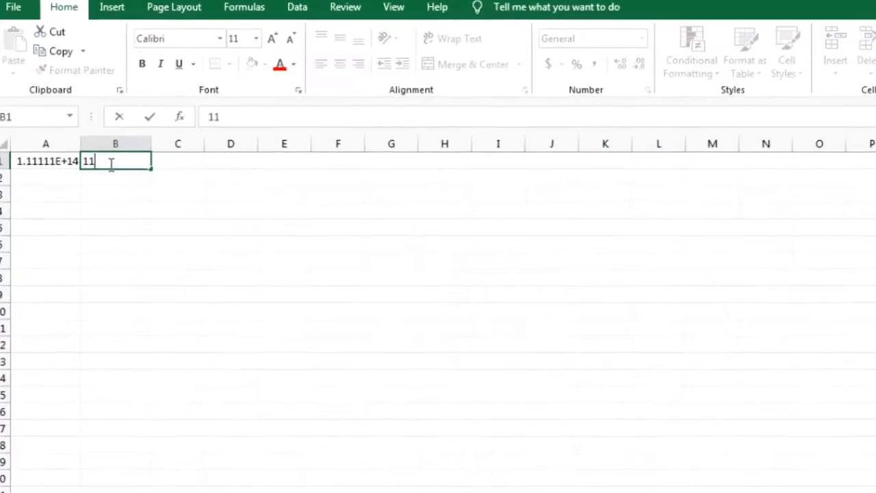
type("1111111")
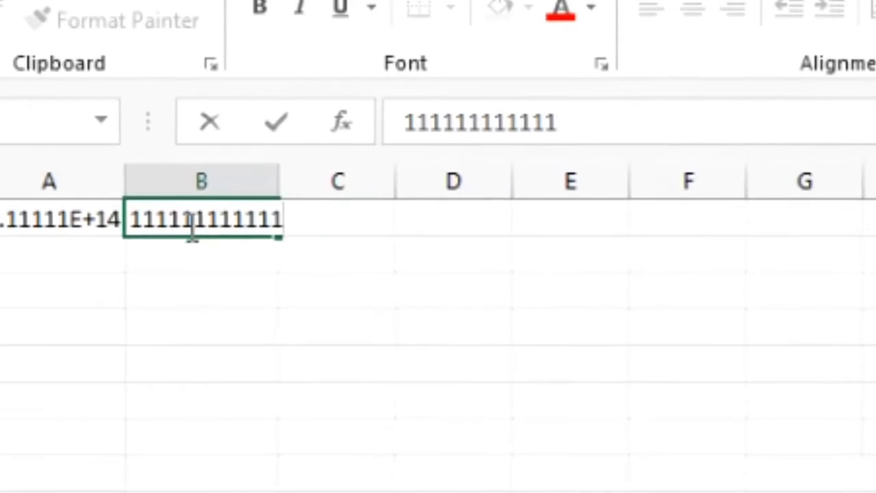
key("ctrl+Return")
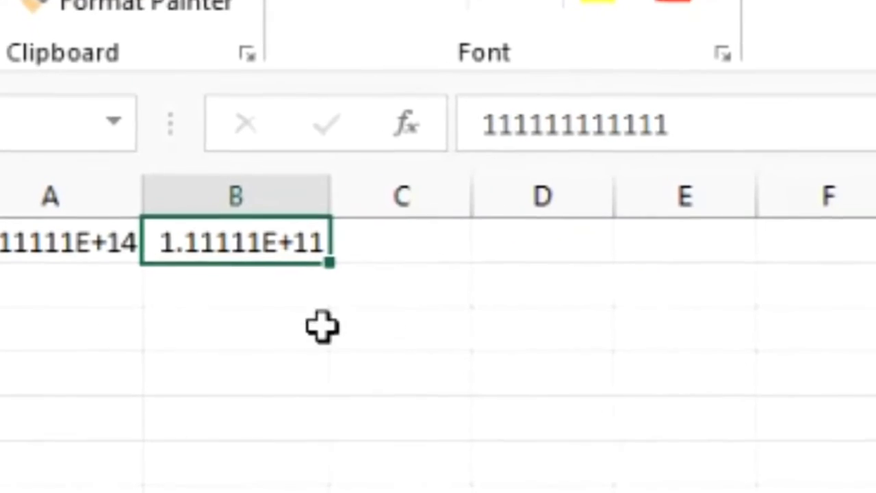
left_click(377, 243)
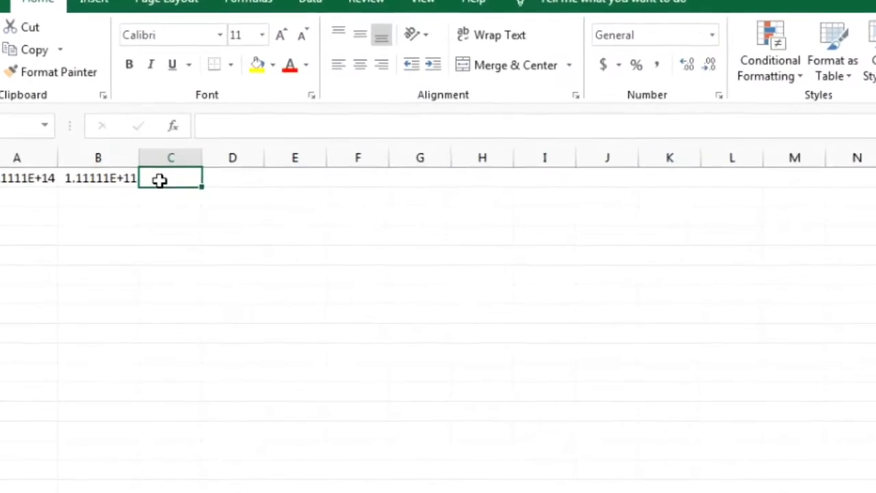
type("111111111")
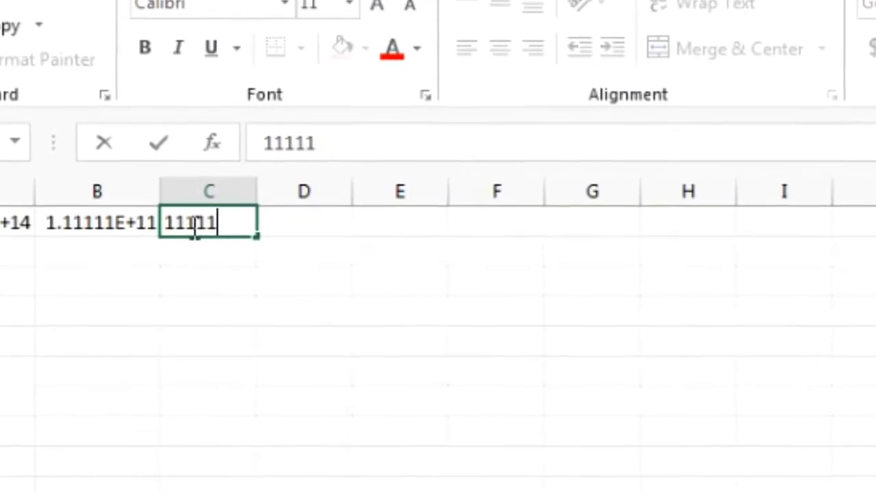
type("11")
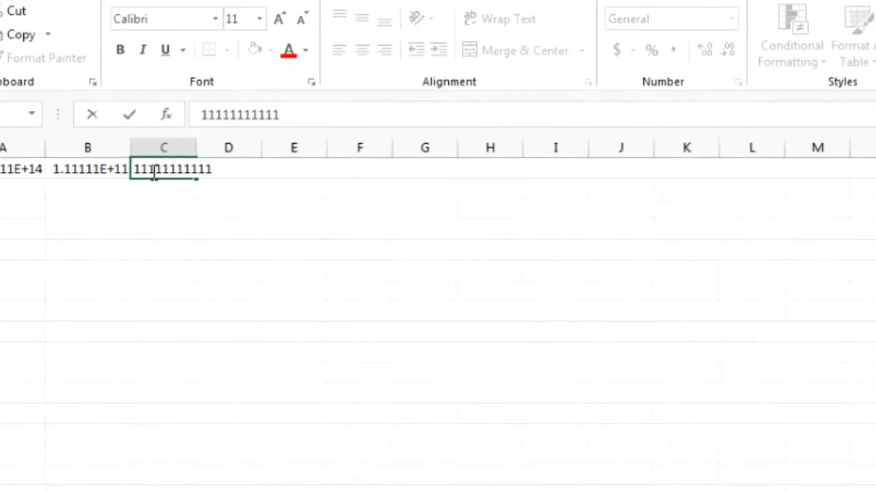
key("ctrl+Return")
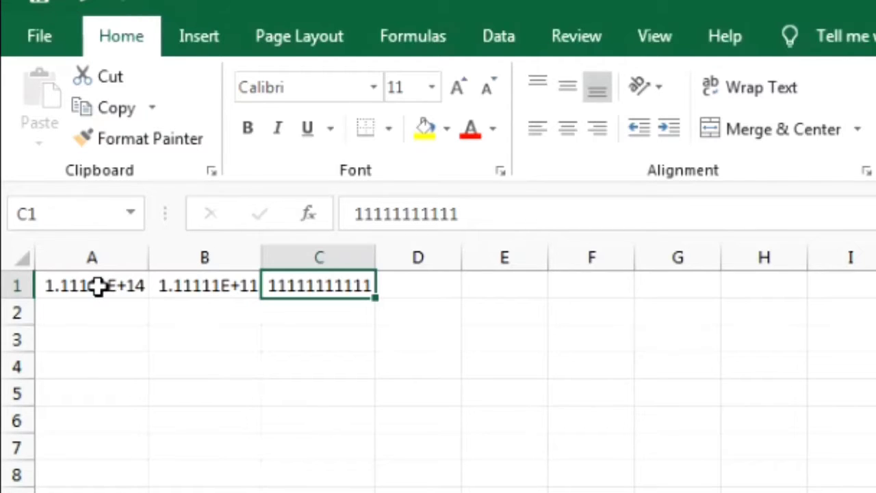
left_click(411, 288)
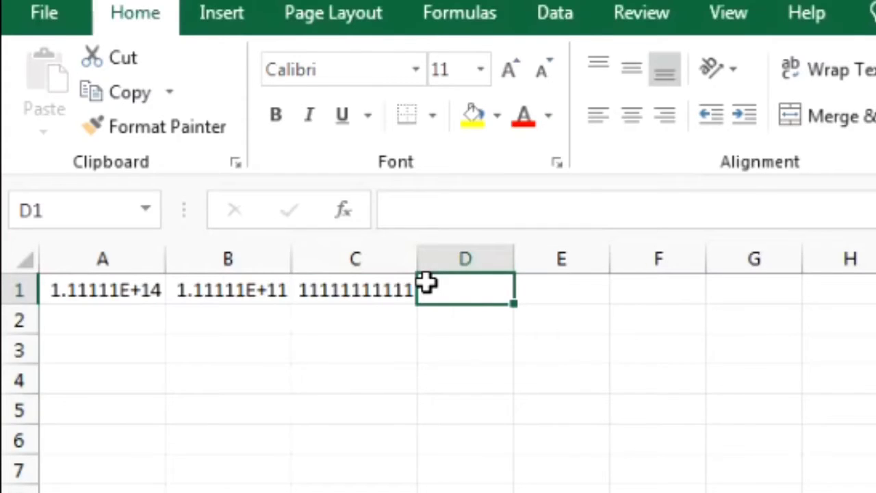
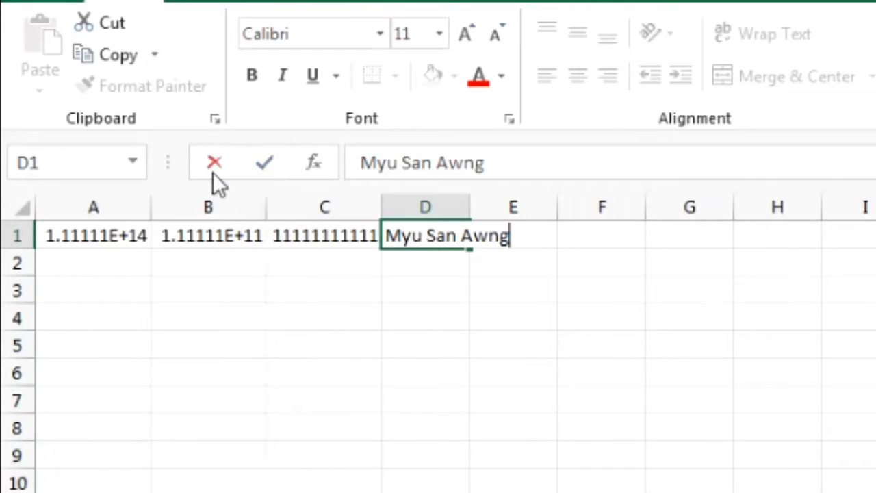
- Enter a person's name in D1, confirmed from the formula bar, spilling into E1
left_click(266, 165)
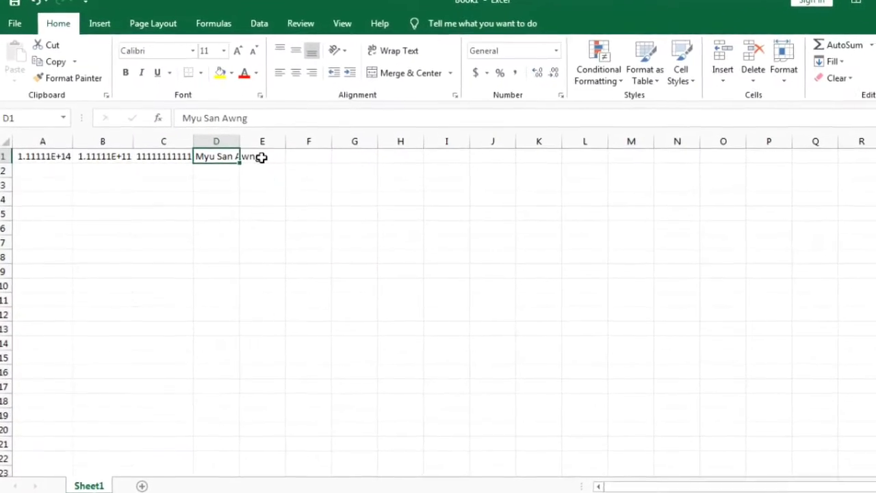
left_click(272, 160)
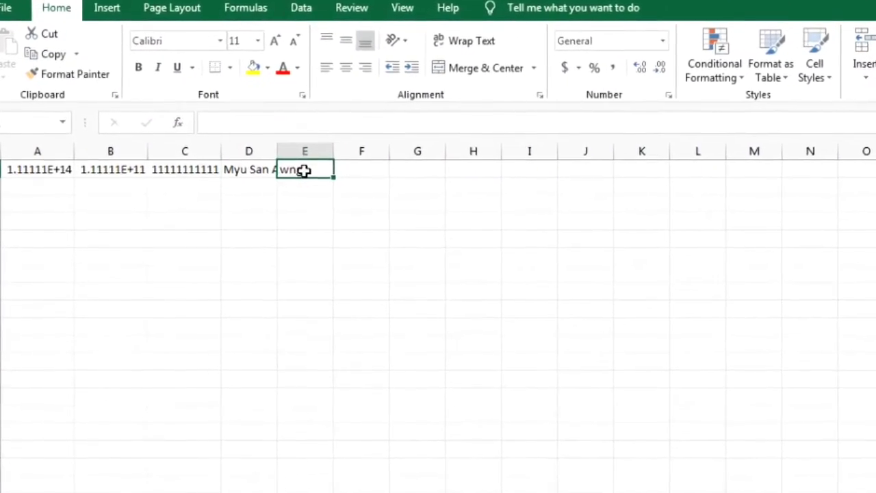
left_click(265, 174)
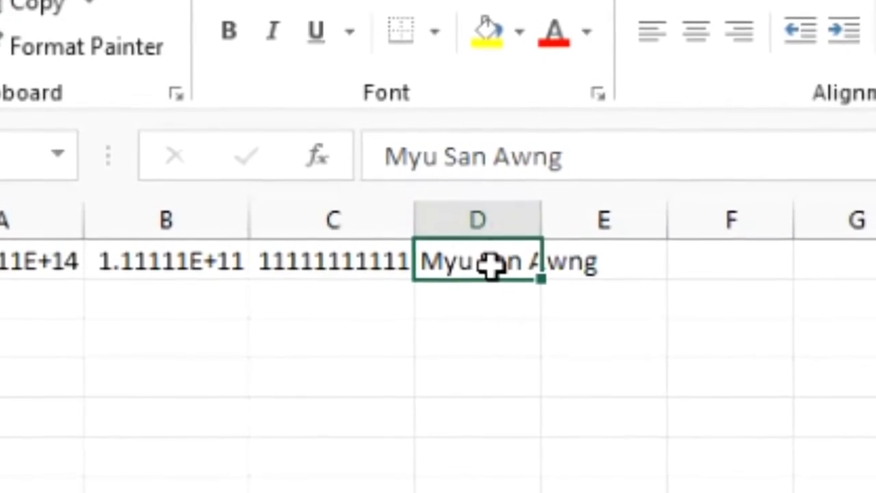
- Enter a longer full name in cell E1
left_click(596, 264)
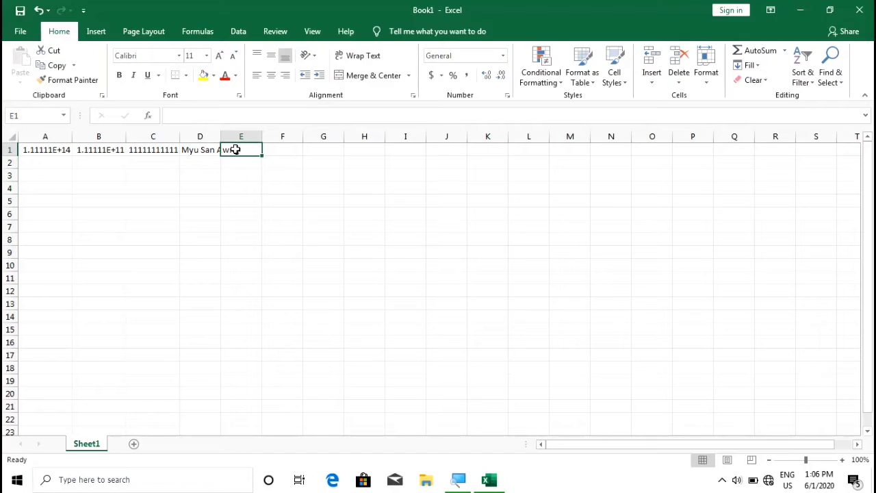
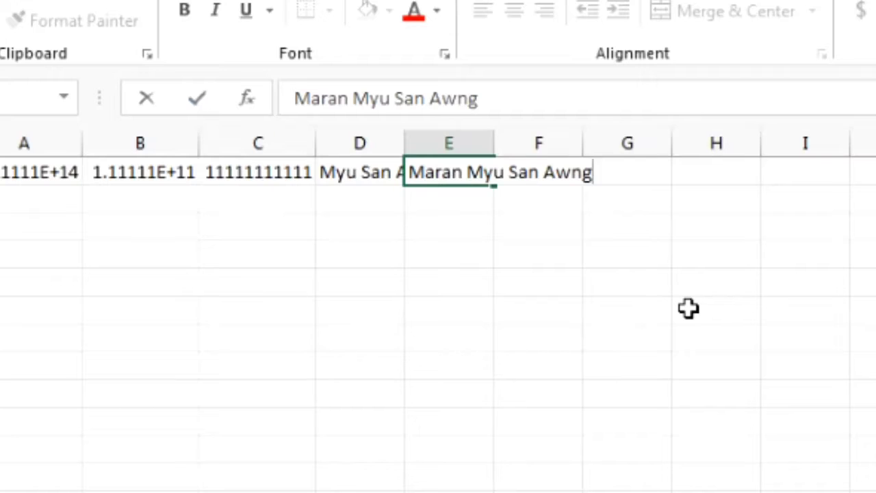
key("ctrl+Return")
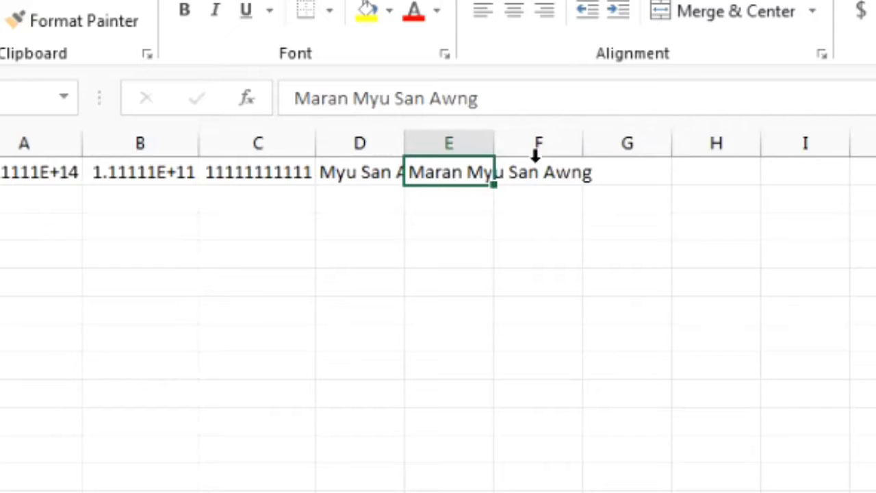
- Widen columns D and E so both names show completely
left_click(372, 176)
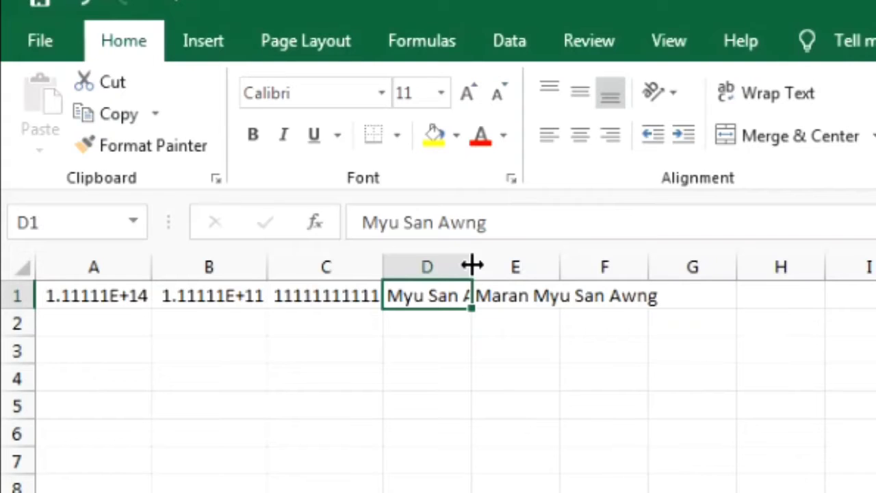
left_click_drag(473, 265, 513, 266)
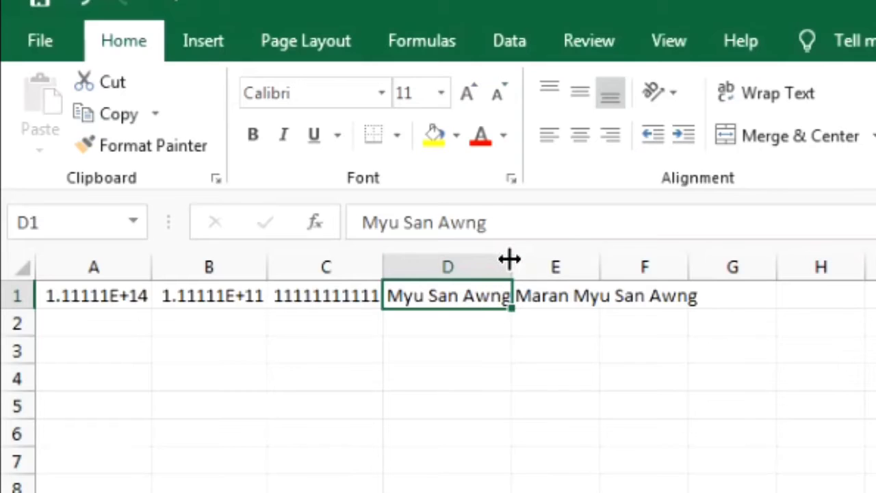
left_click_drag(513, 260, 515, 260)
left_click_drag(560, 267, 559, 267)
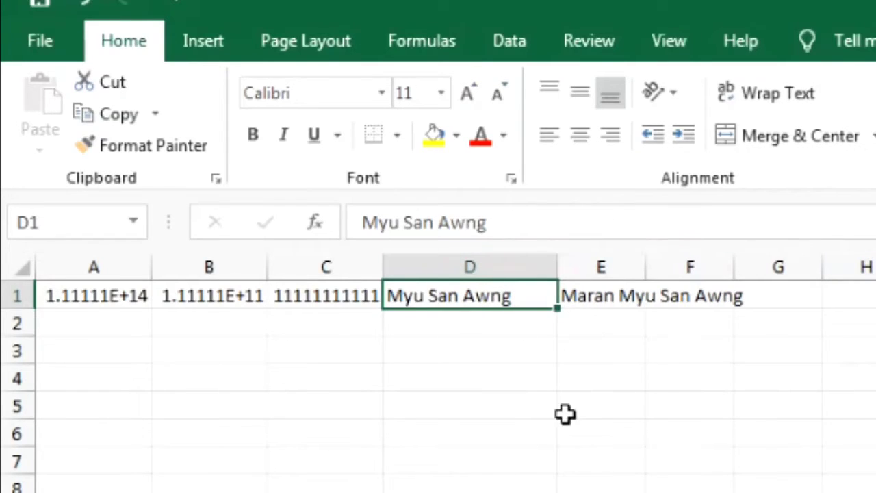
left_click(631, 302)
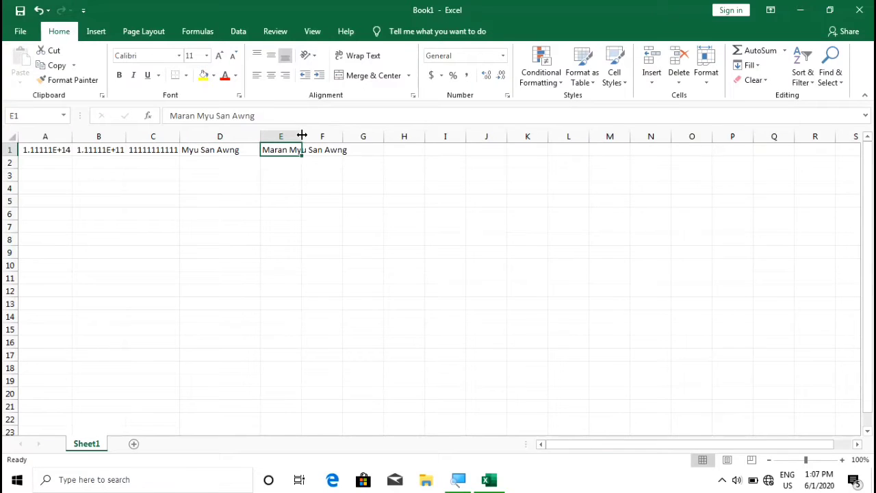
left_click_drag(302, 135, 363, 135)
left_click(382, 148)
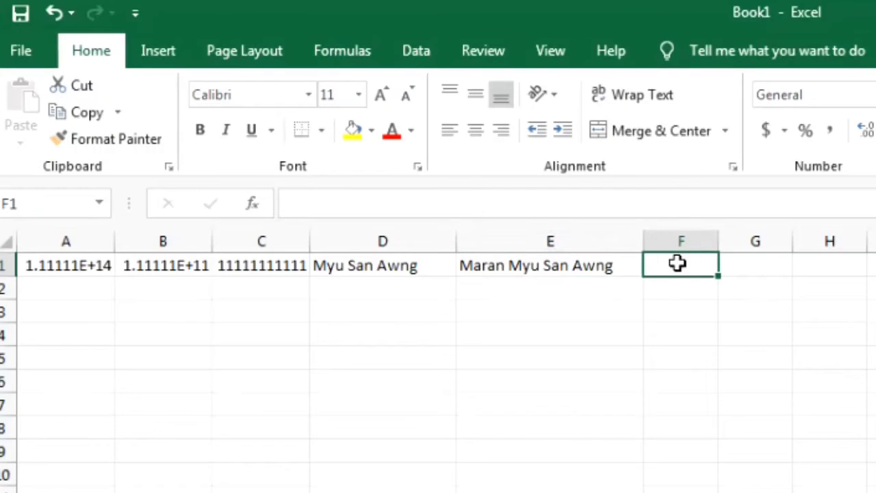
- Enter a short name in F1 and check the entry
type("Tu")
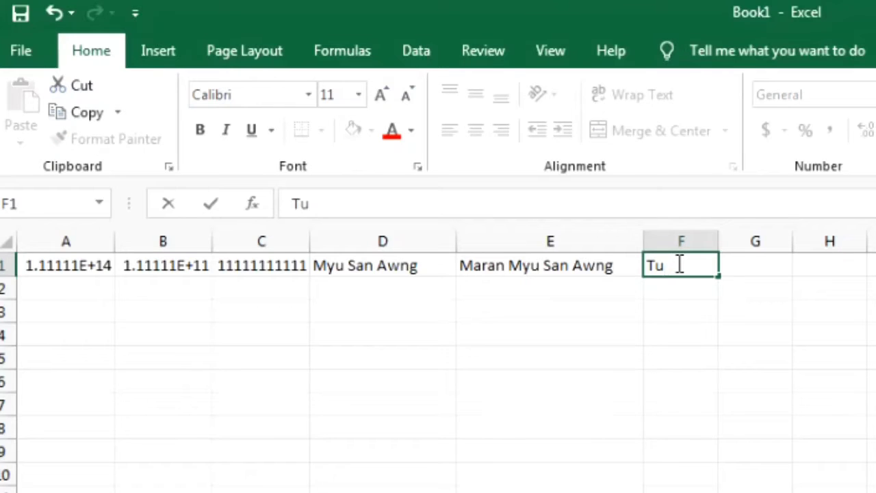
type("bu")
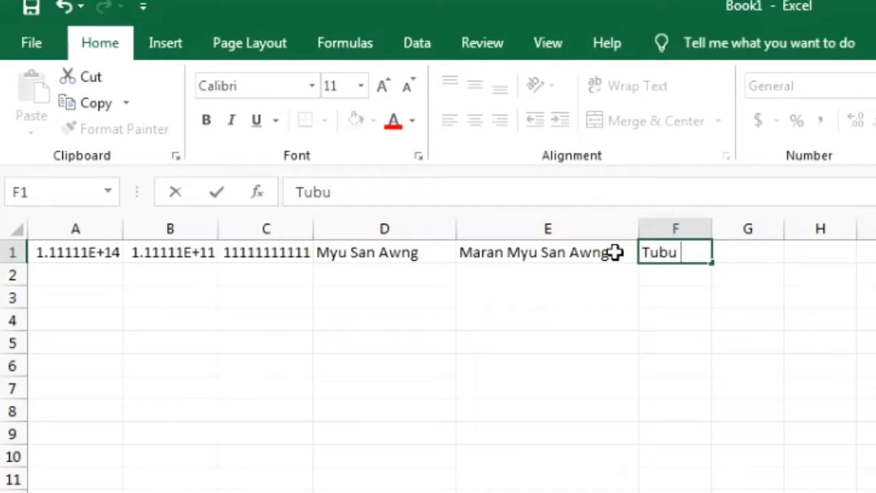
key("Return")
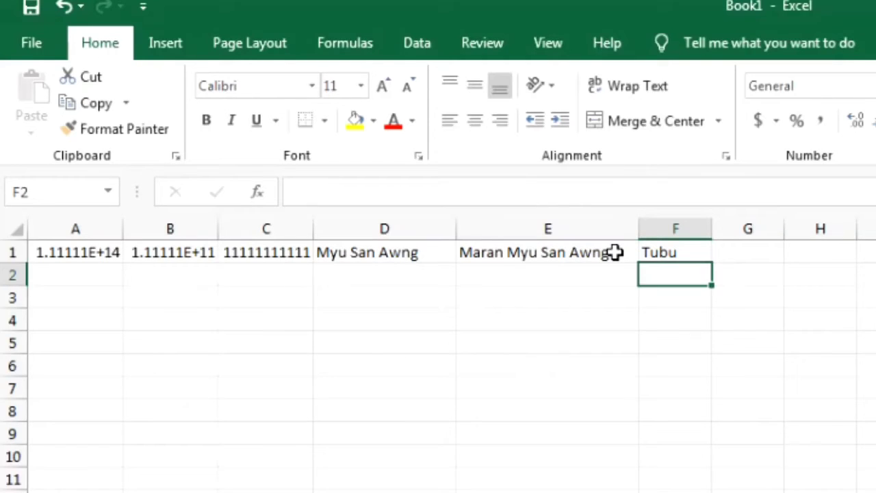
left_click(692, 253)
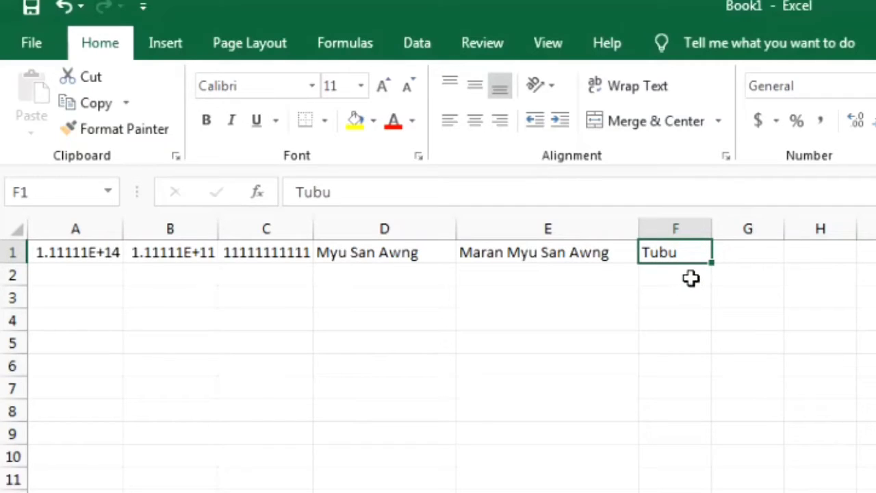
left_click(691, 277)
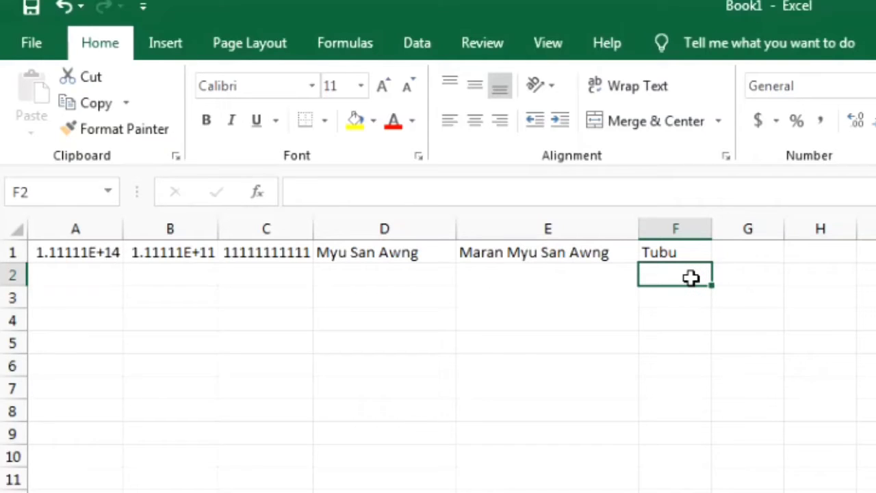
left_click(688, 252)
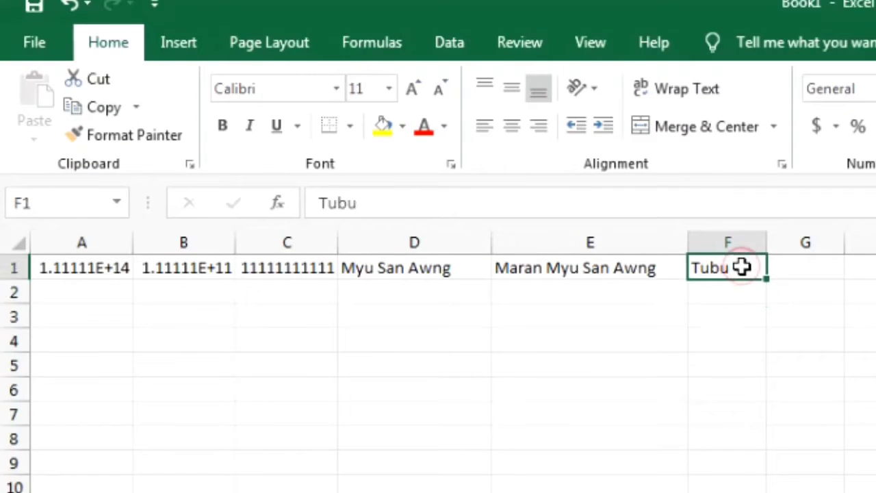
left_click(736, 290)
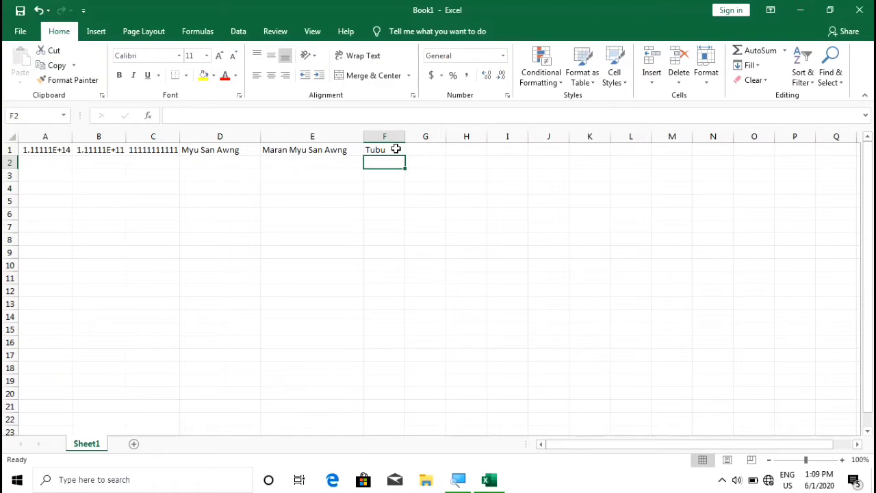
- Clear the entry from F1, leaving it empty
left_click(396, 150)
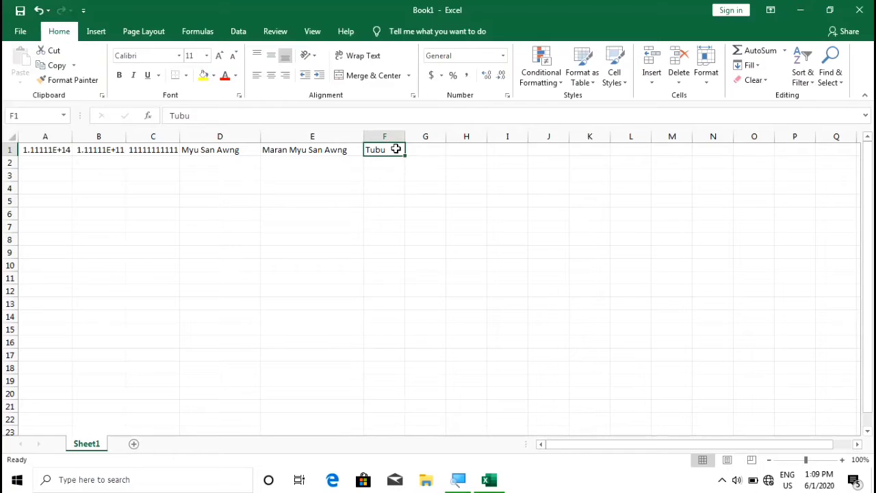
key("BackSpace")
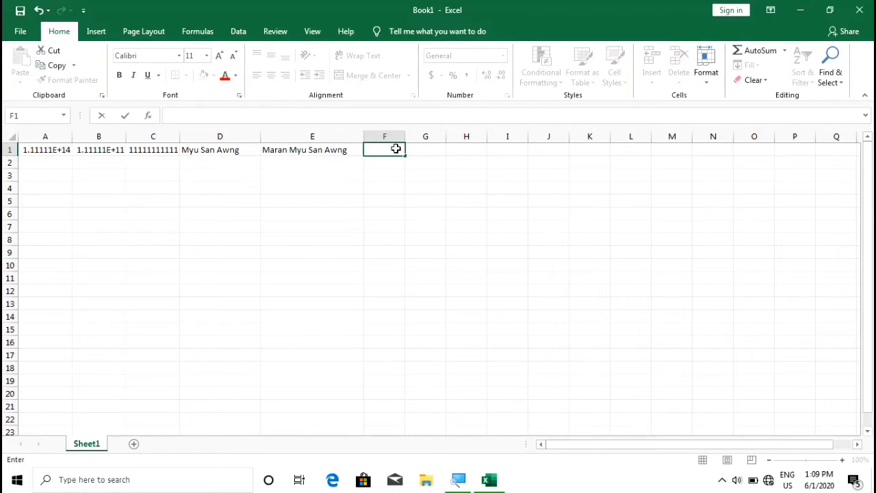
left_click(387, 156)
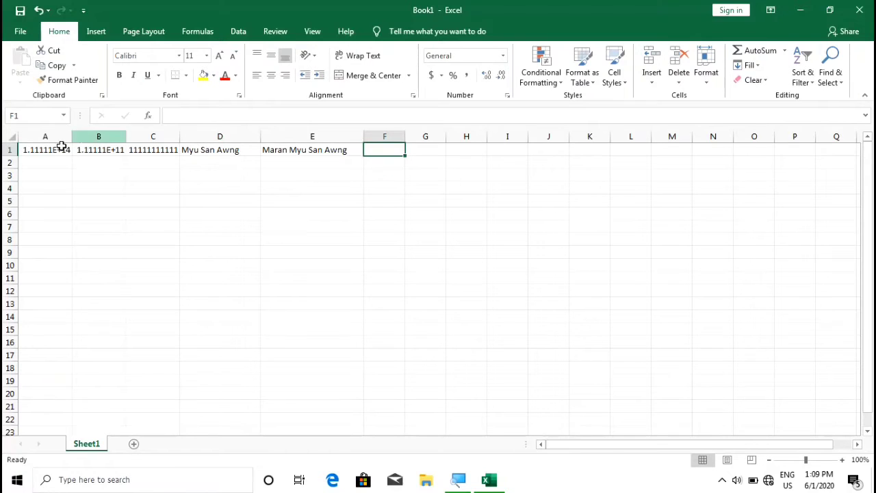
- Zoom to the A1:E5 selection, magnifying the sheet to 236%, then deselect
left_click(21, 149)
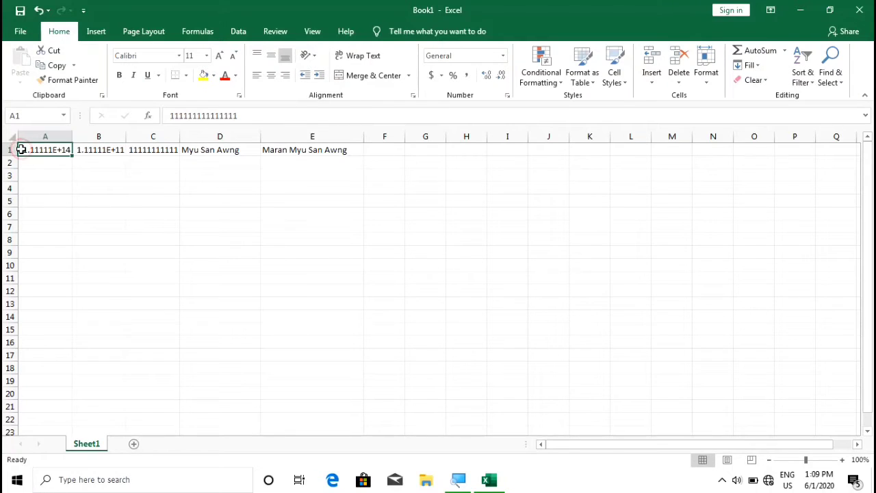
left_click_drag(21, 149, 291, 151)
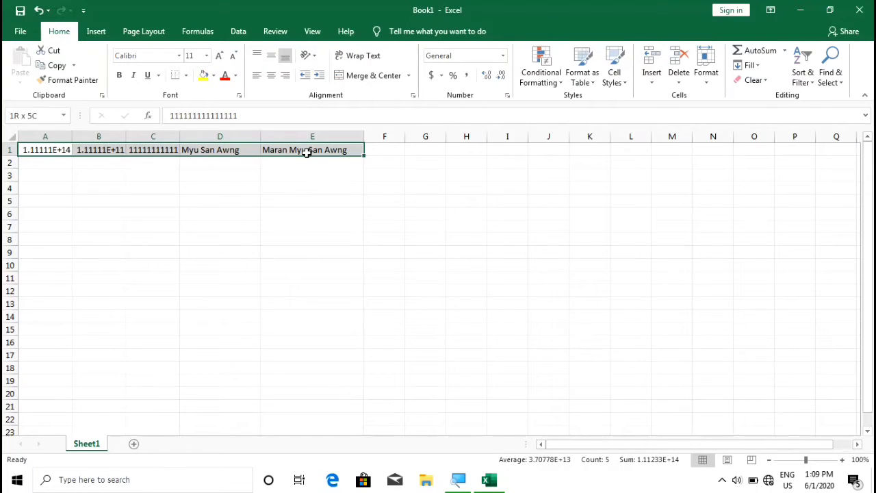
left_click_drag(307, 152, 312, 206)
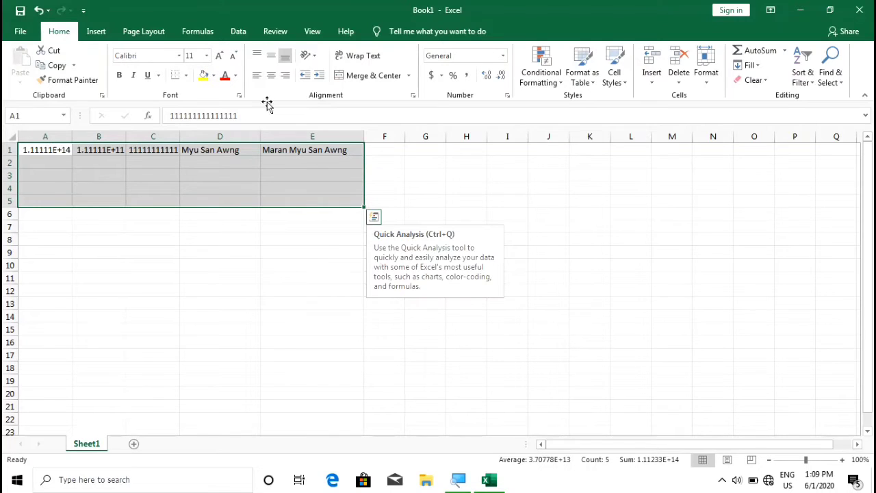
left_click(311, 32)
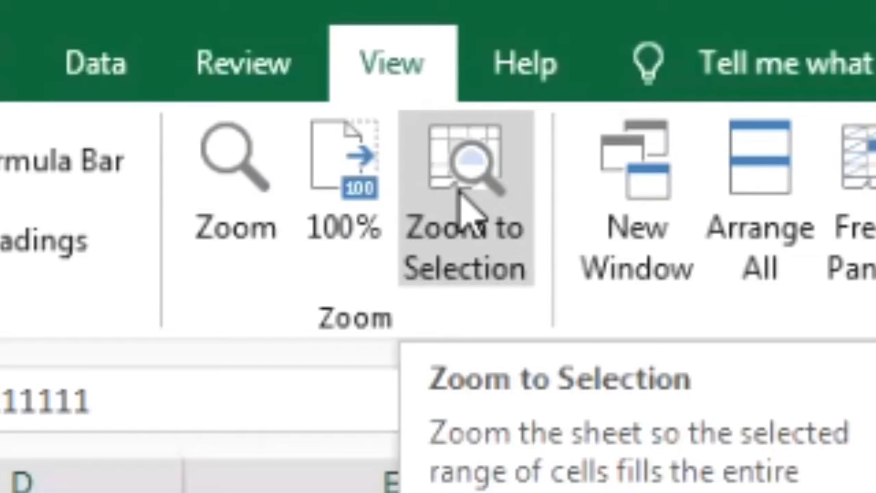
left_click(331, 68)
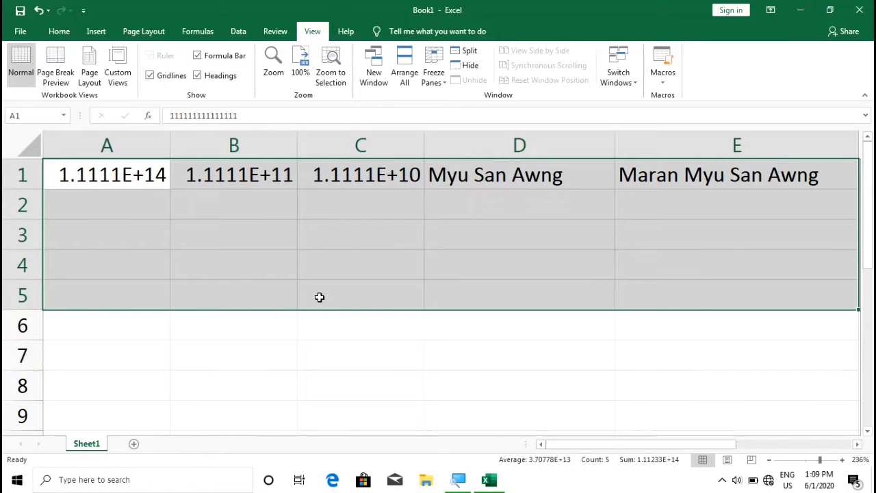
left_click(121, 213)
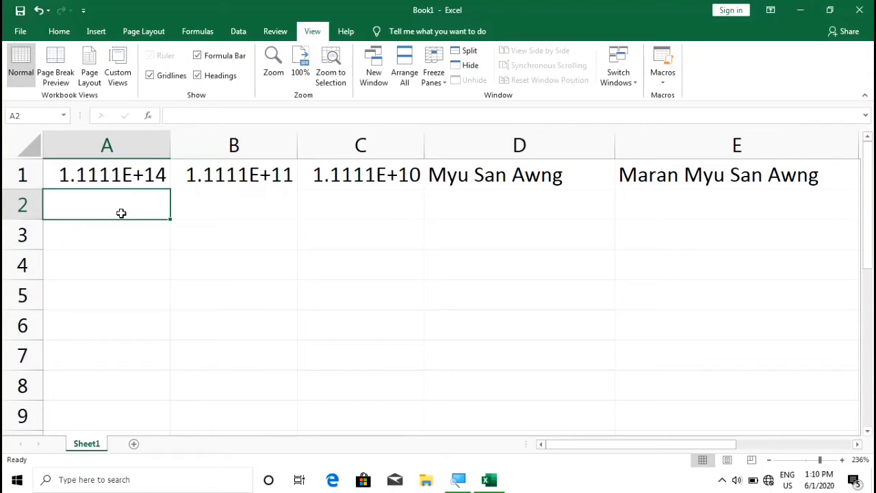
- Replace B1's twelve-digit number with a short name, shown left-aligned as text
left_click(242, 173)
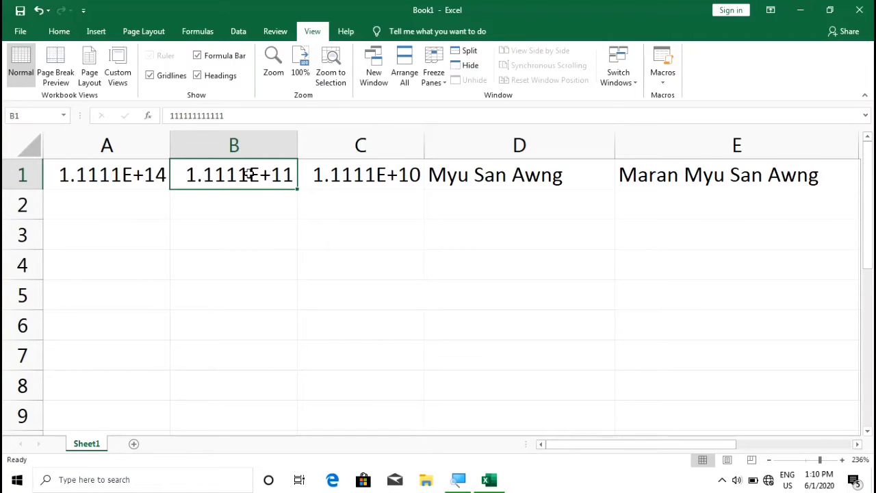
double_click(250, 175)
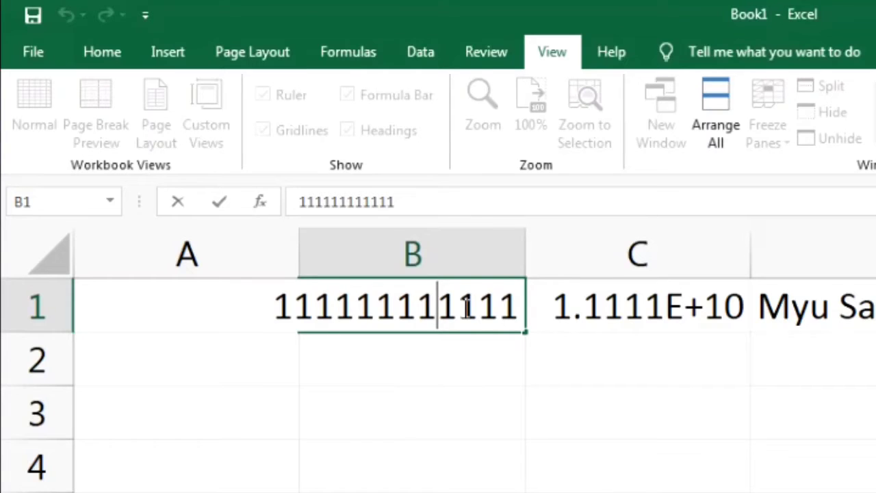
key("BackSpace")
key("BackSpace")
key("BackSpace")
key("BackSpace")
key("BackSpace")
key("BackSpace")
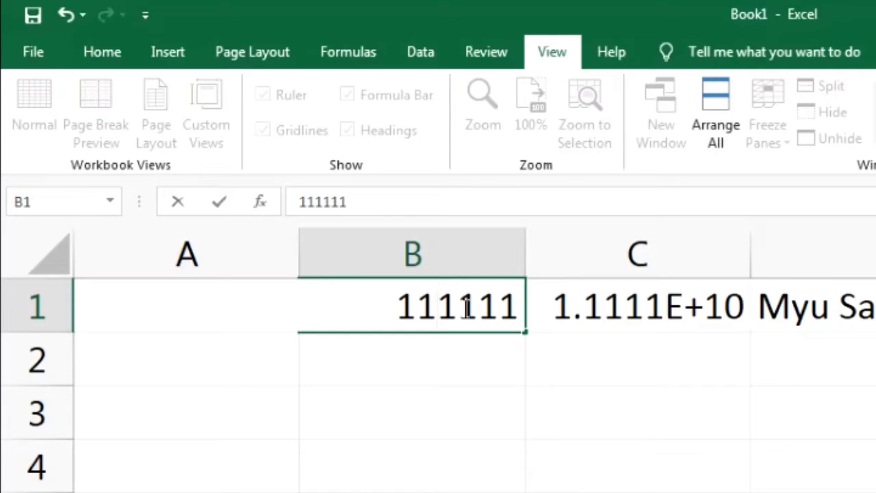
key("BackSpace")
key("BackSpace")
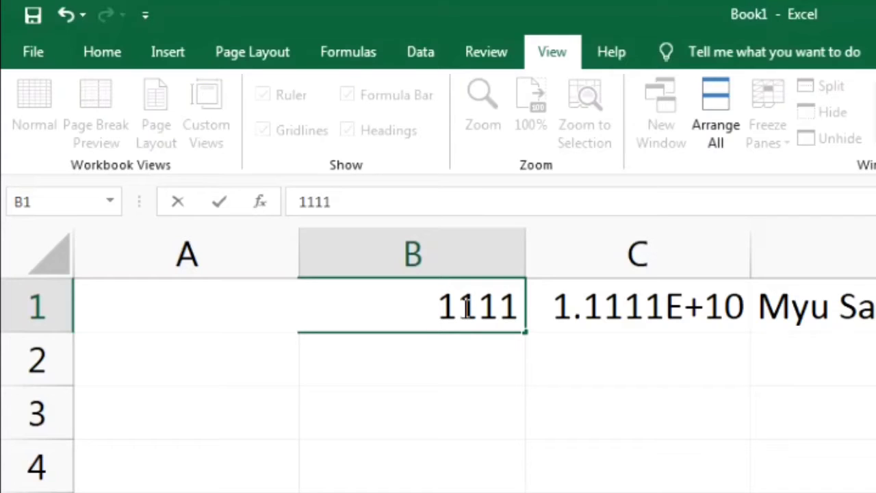
type("Tu")
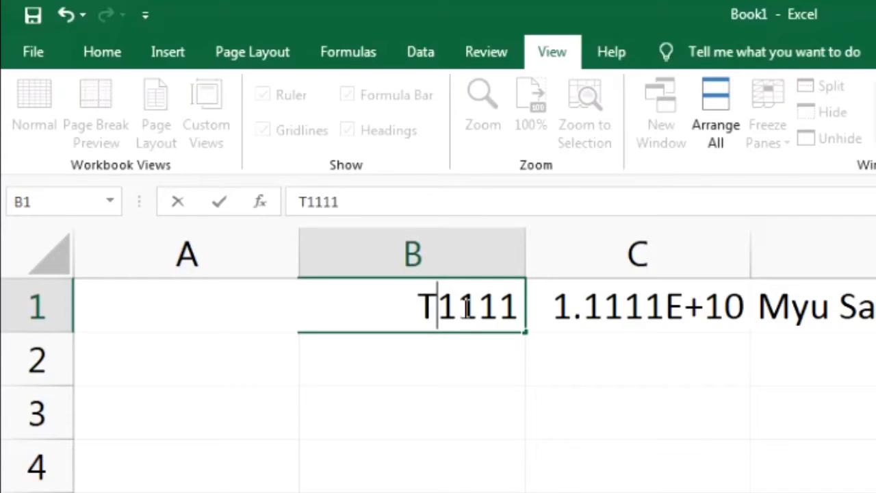
type("bu")
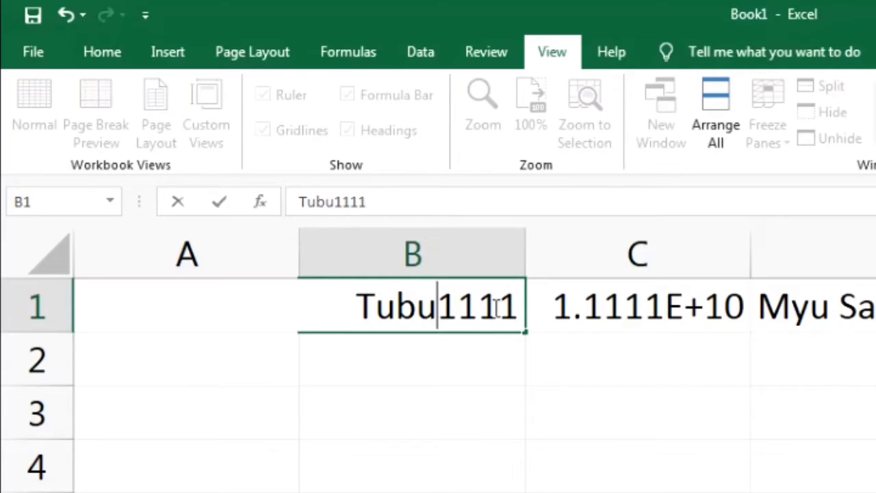
key("Delete")
key("Delete")
key("Delete")
key("Delete")
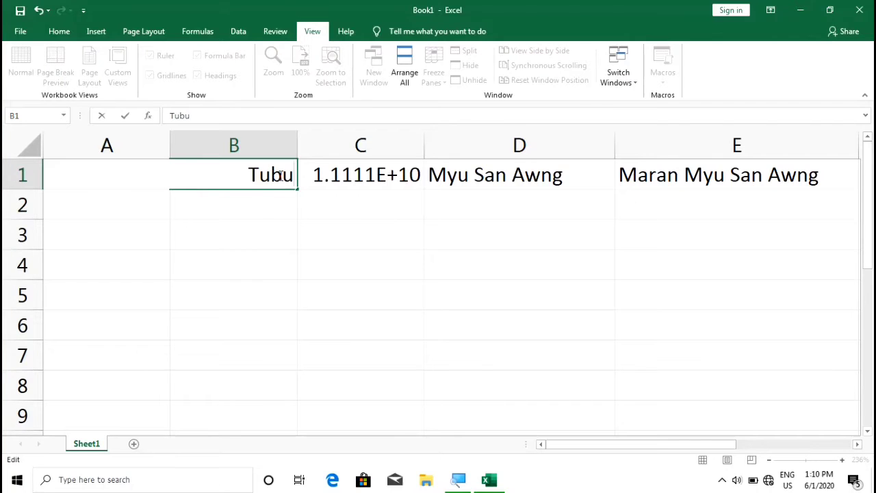
key("ctrl+Return")
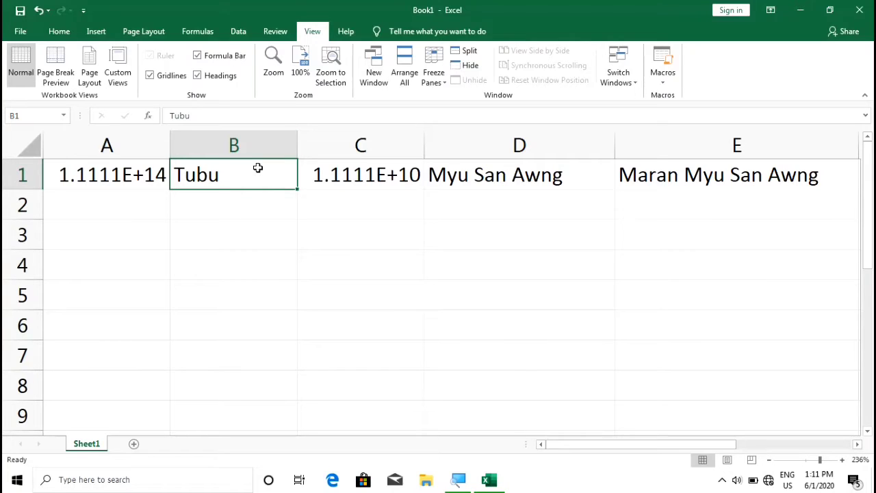
- Clear the eleven-digit number from cell C1
left_click(372, 171)
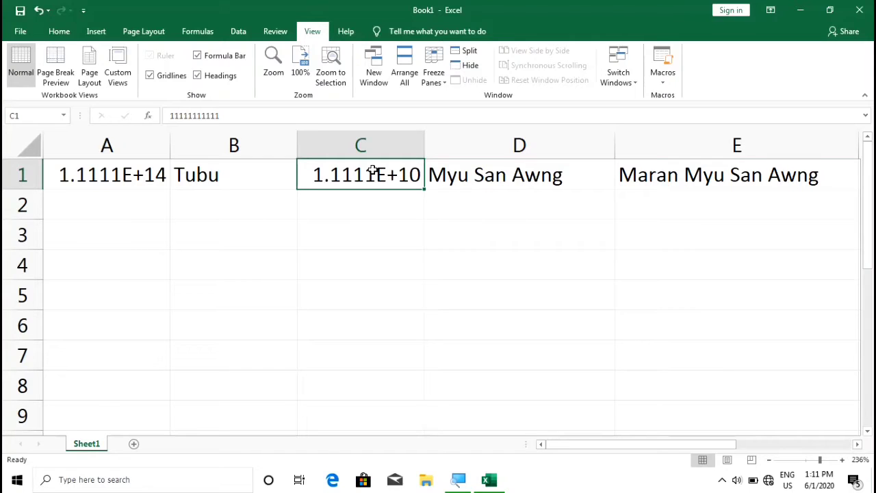
key("BackSpace")
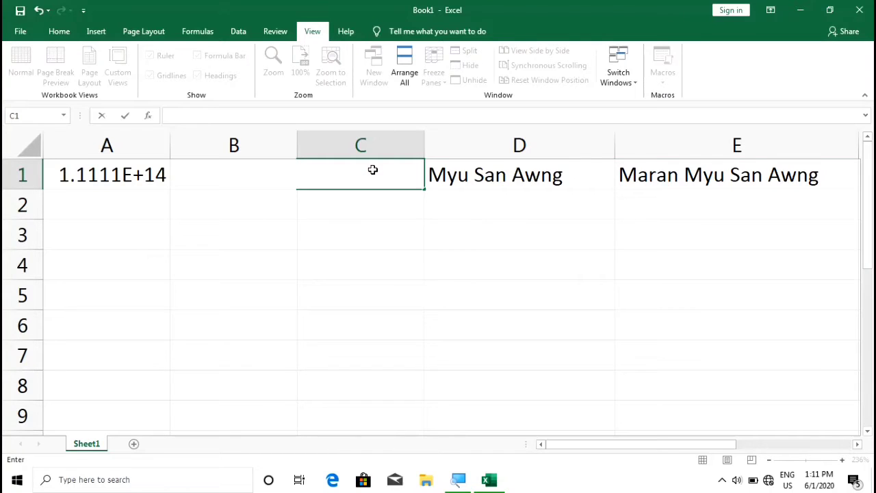
left_click(353, 199)
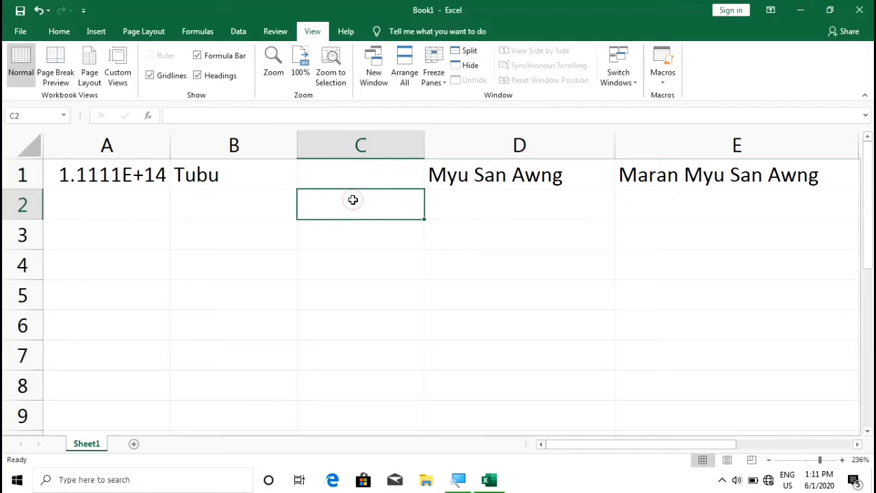
left_click(325, 174)
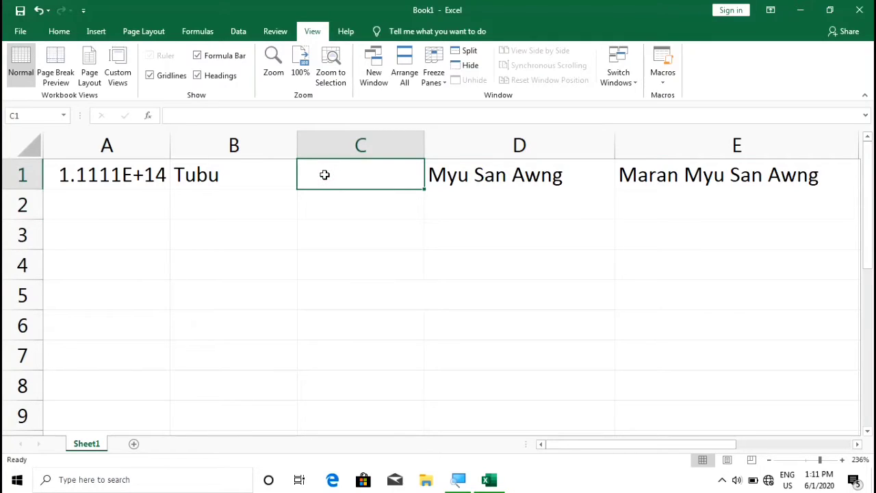
- Clear D1's name, then restore it with undo
left_click(502, 179)
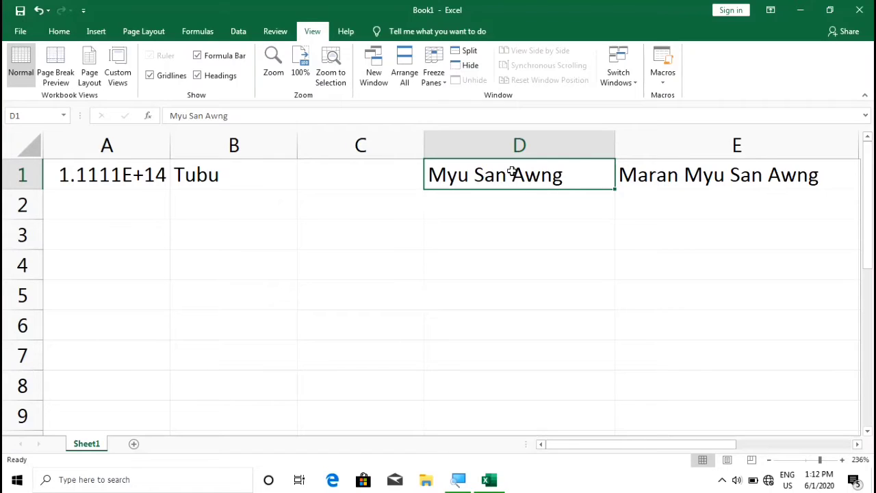
key("BackSpace")
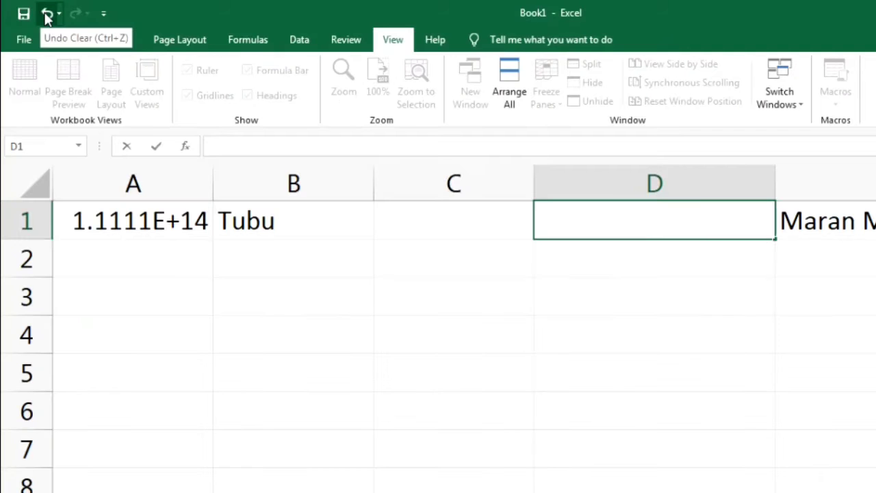
left_click(47, 14)
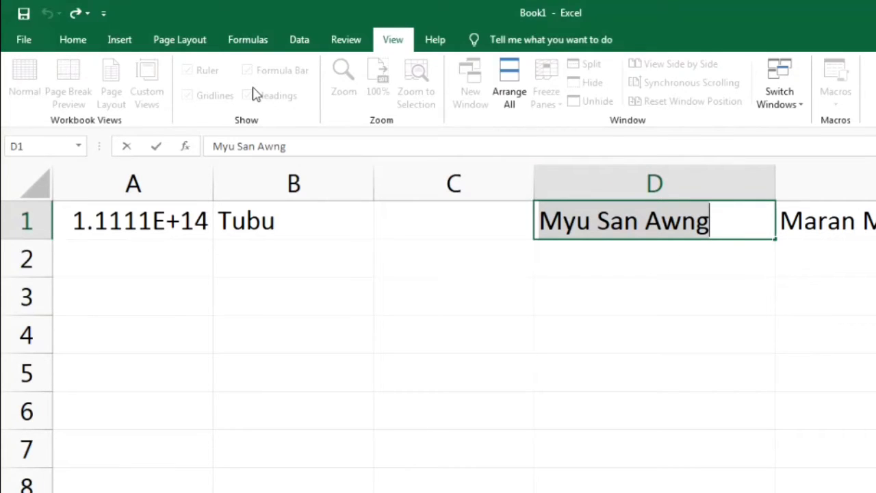
left_click(75, 15)
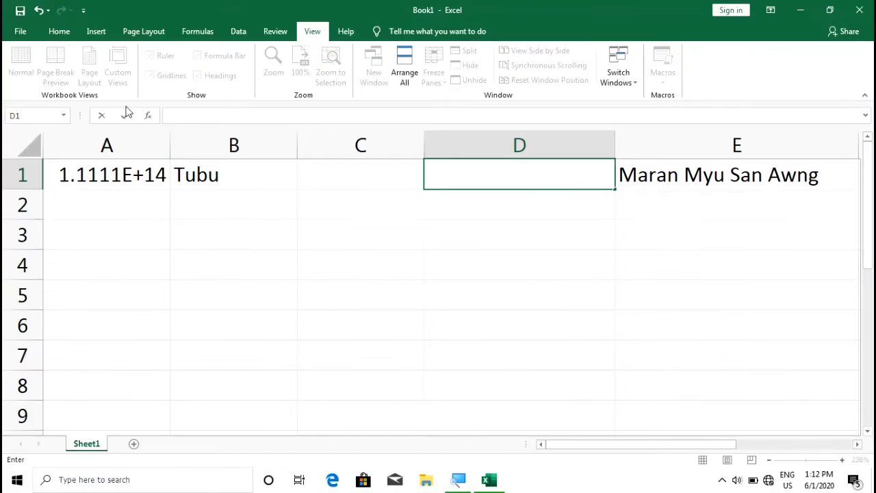
left_click(37, 11)
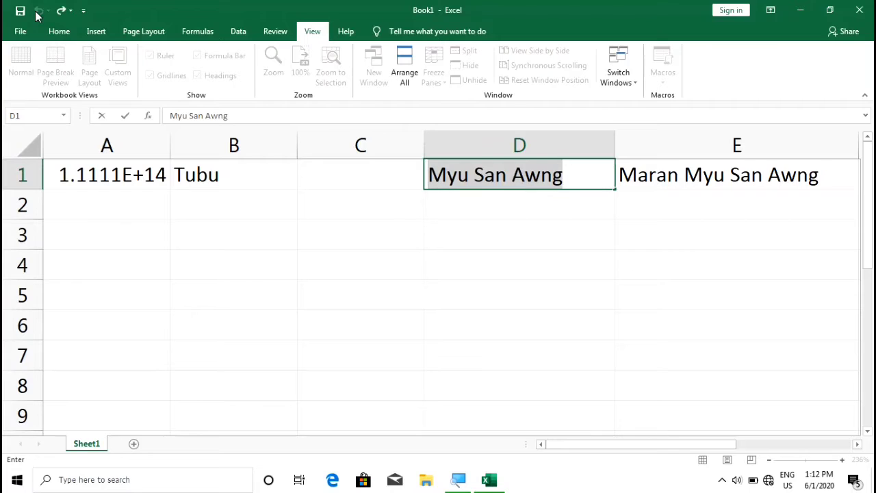
key("Escape")
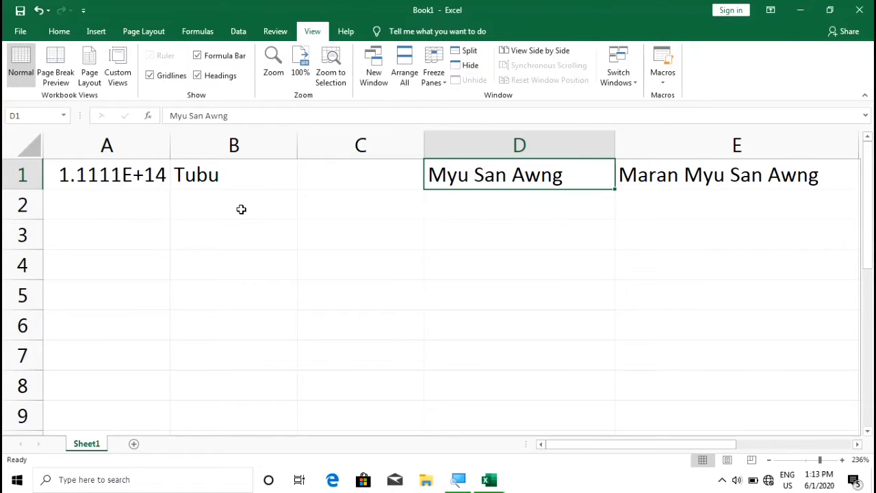
left_click(141, 177)
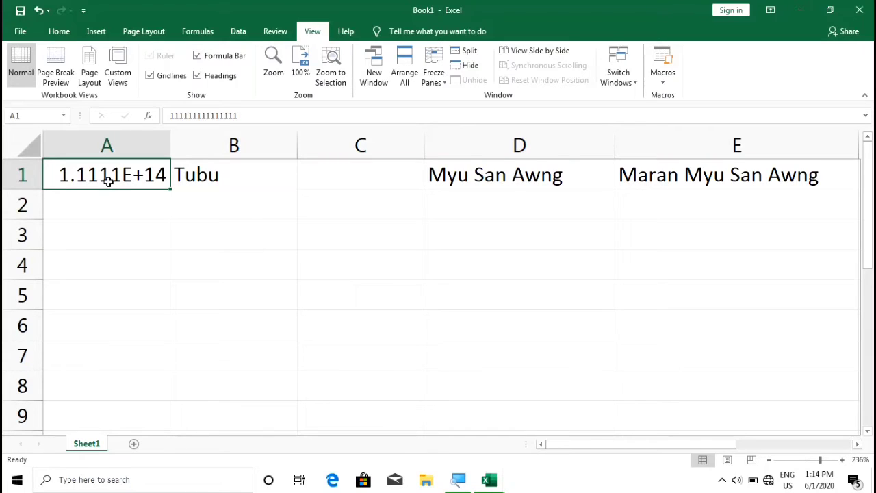
key("BackSpace")
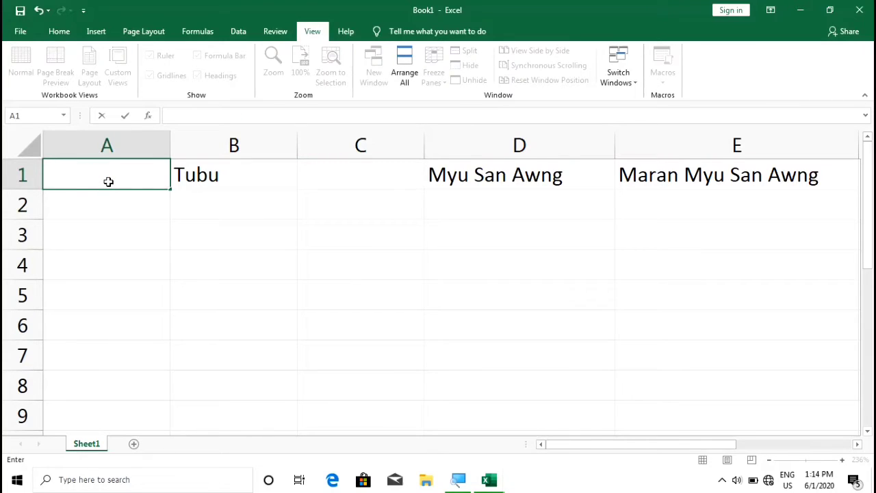
key("F2")
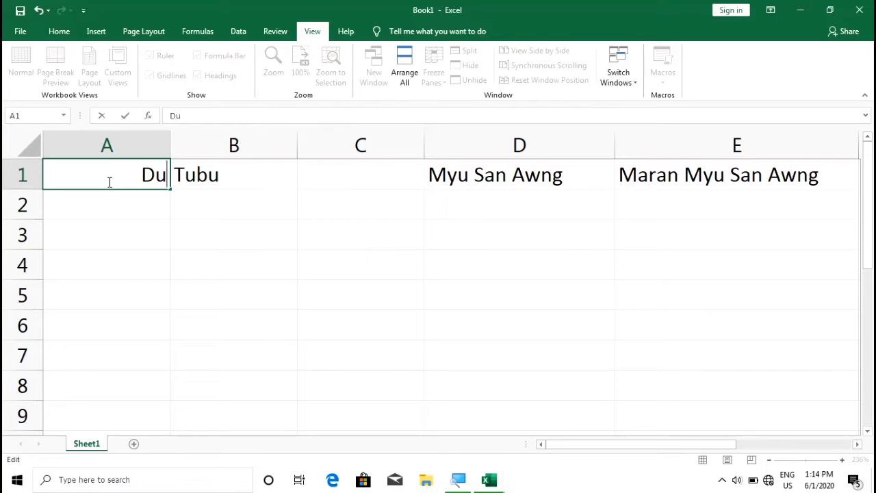
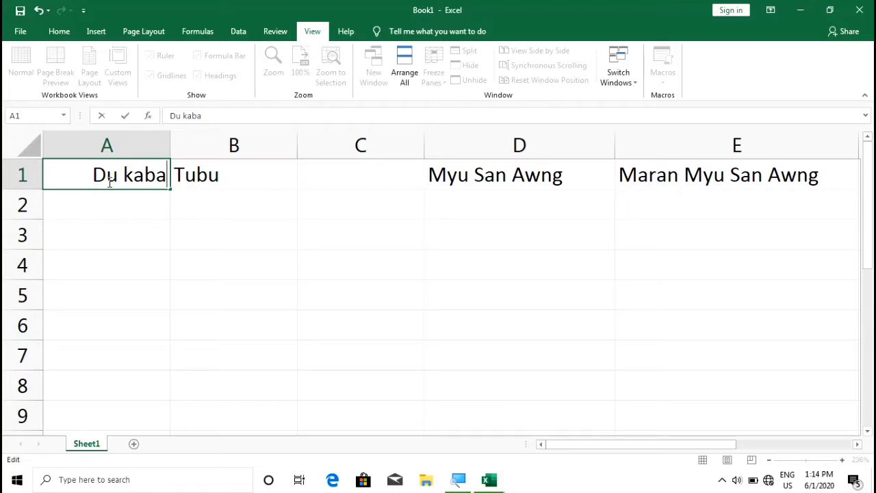
key("Escape")
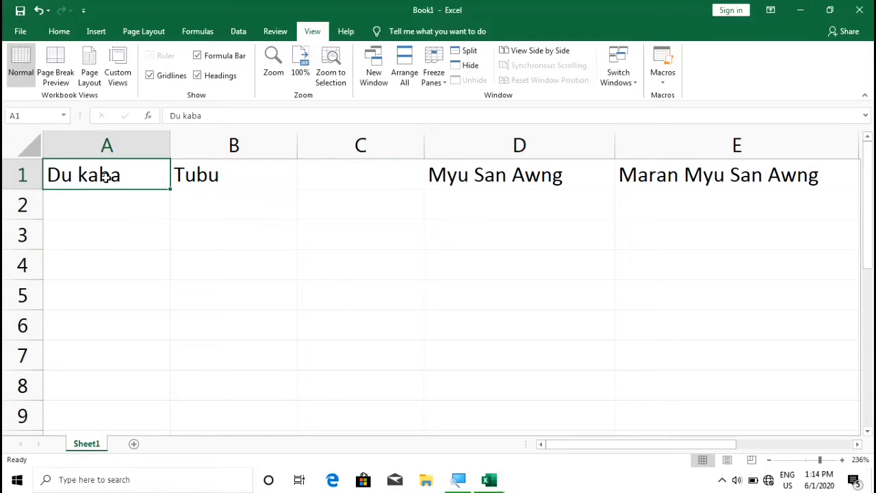
key("ctrl+z")
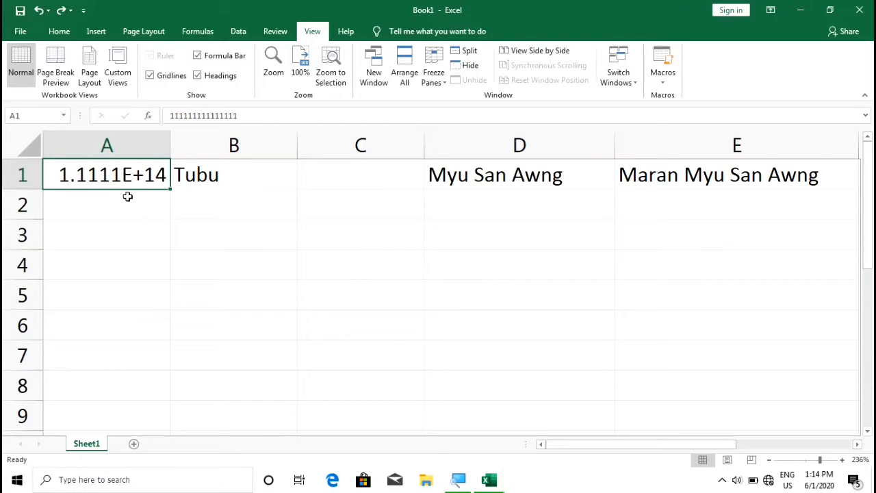
key("ctrl+y")
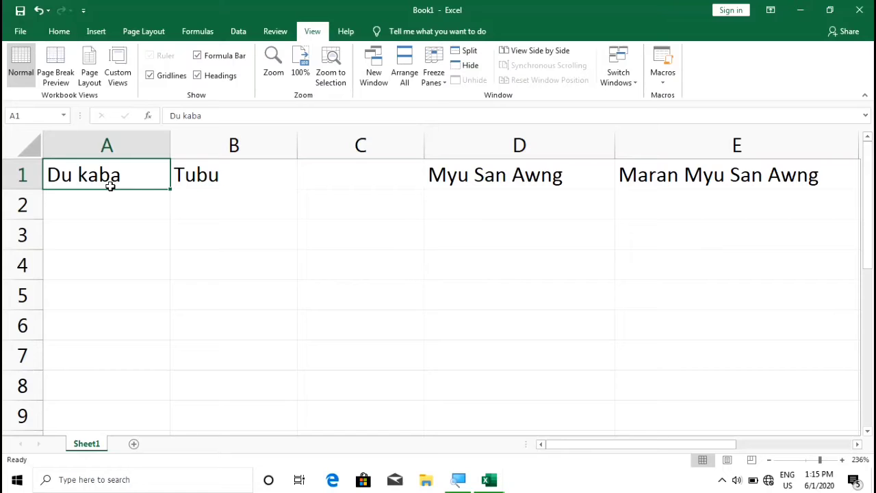
key("ctrl+z")
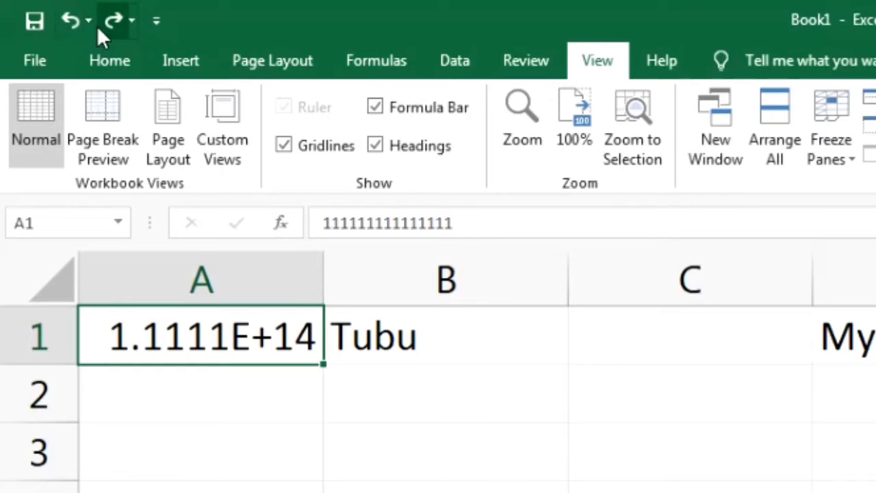
left_click(157, 20)
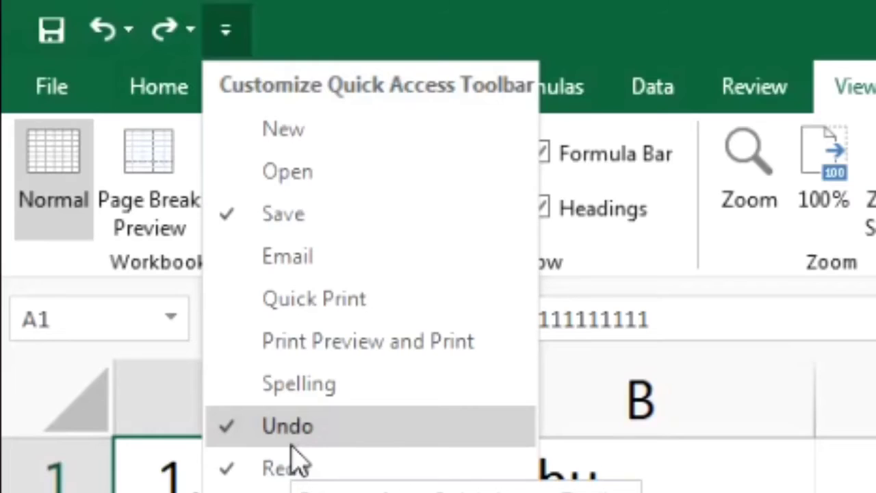
left_click(254, 431)
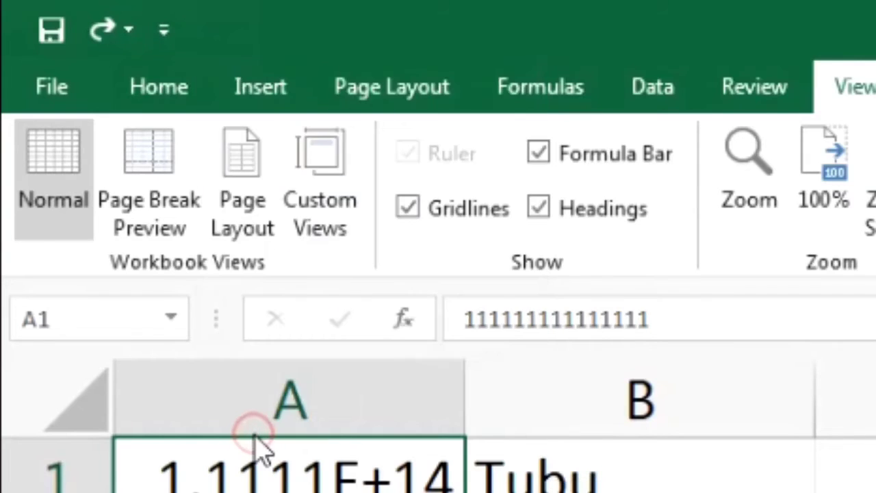
left_click(165, 31)
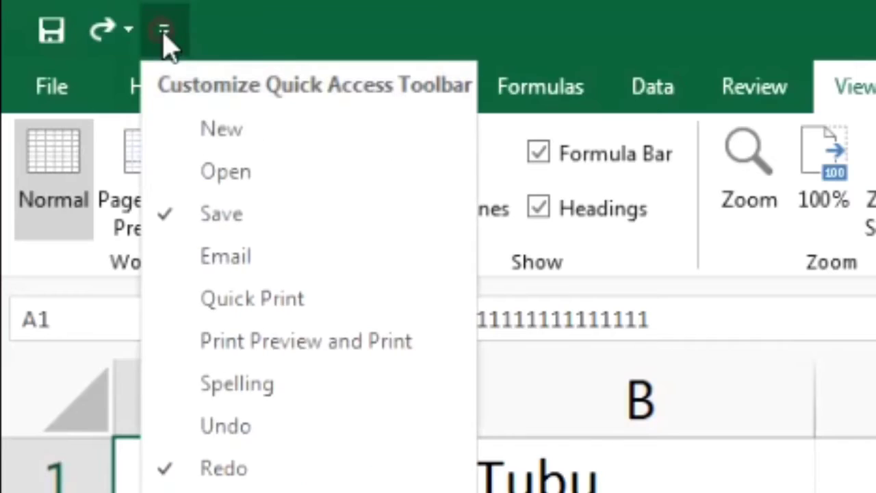
left_click(210, 472)
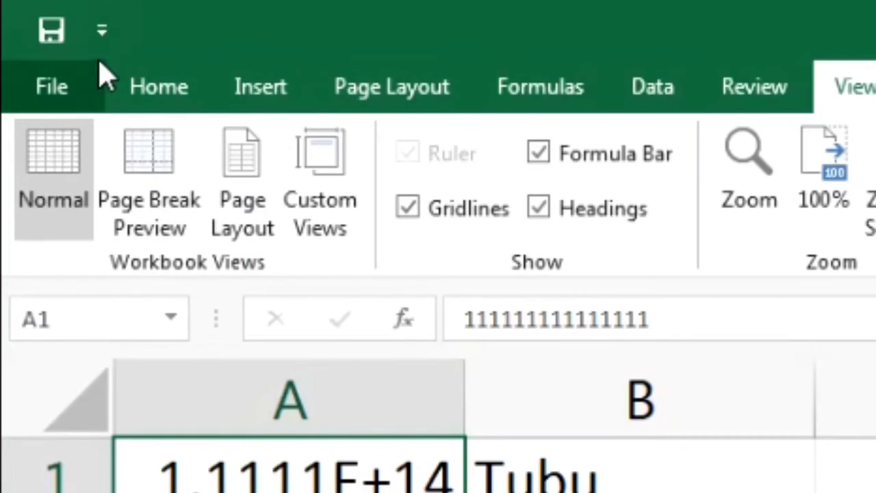
left_click(101, 30)
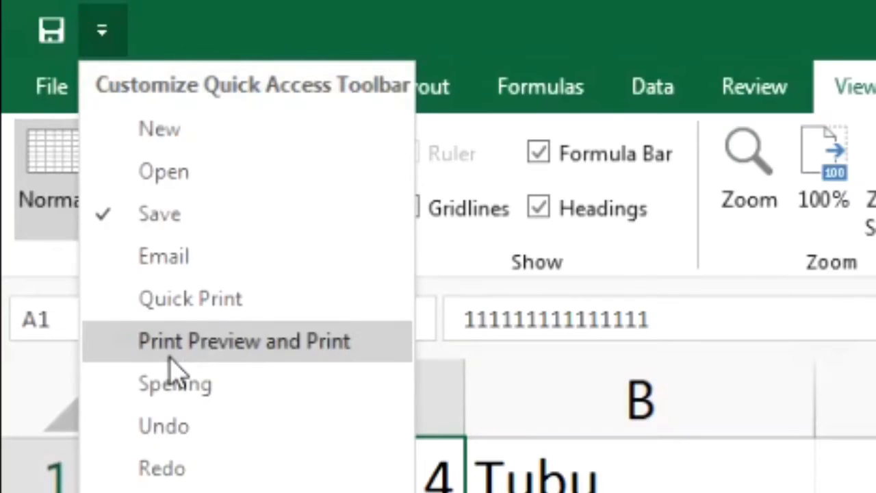
left_click(177, 430)
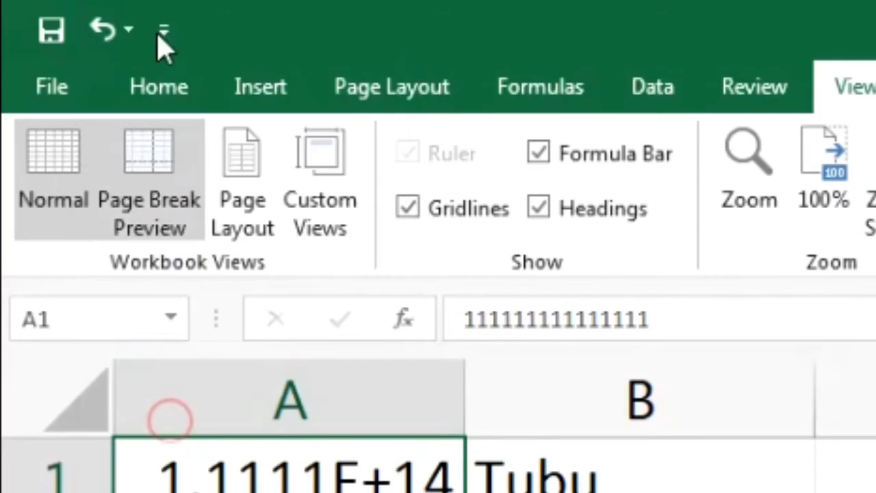
left_click(168, 30)
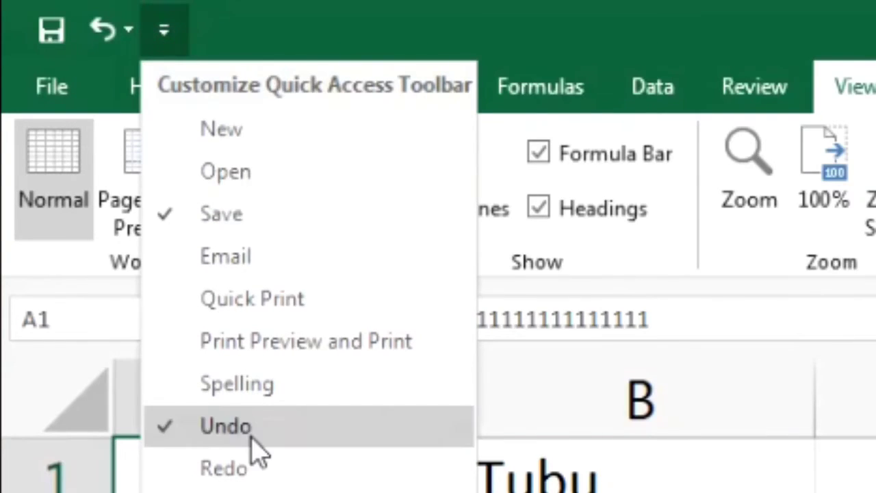
left_click(251, 471)
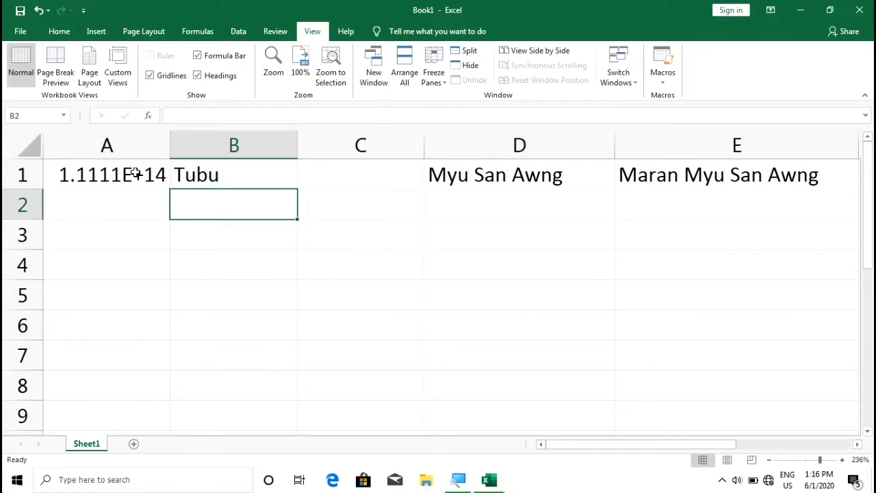
left_click(137, 173)
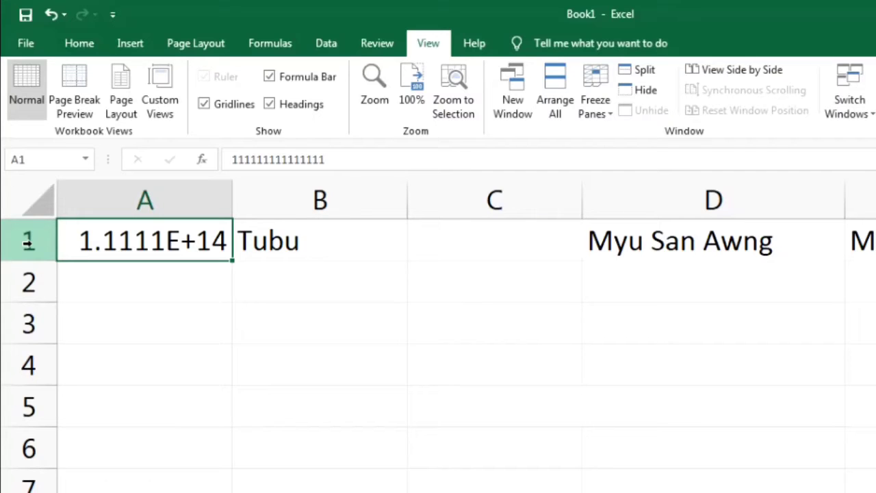
- Delete row 1 with all its entries via the row header's context menu
left_click(28, 241)
right_click(28, 241)
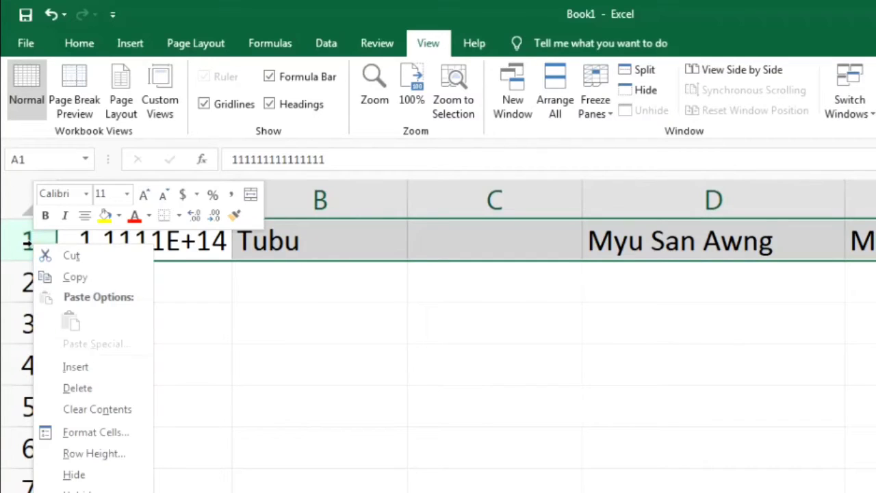
left_click(97, 388)
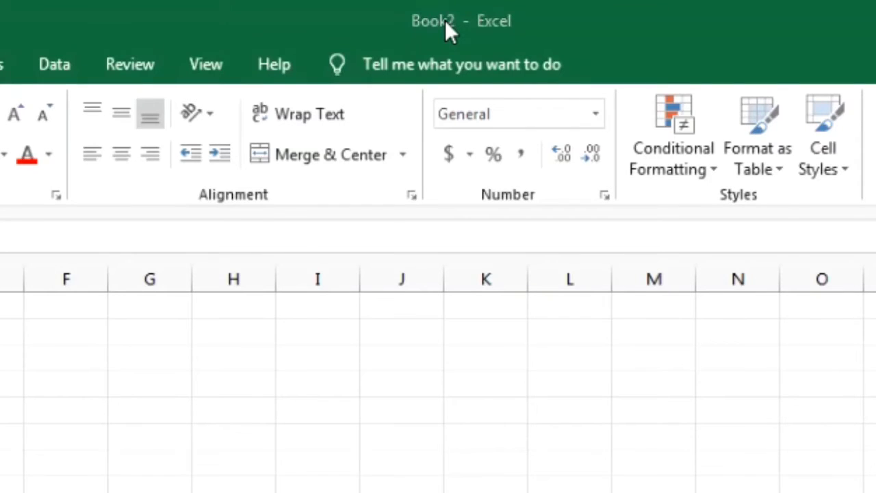
- Create a new blank workbook with Ctrl+N
key("ctrl+n")
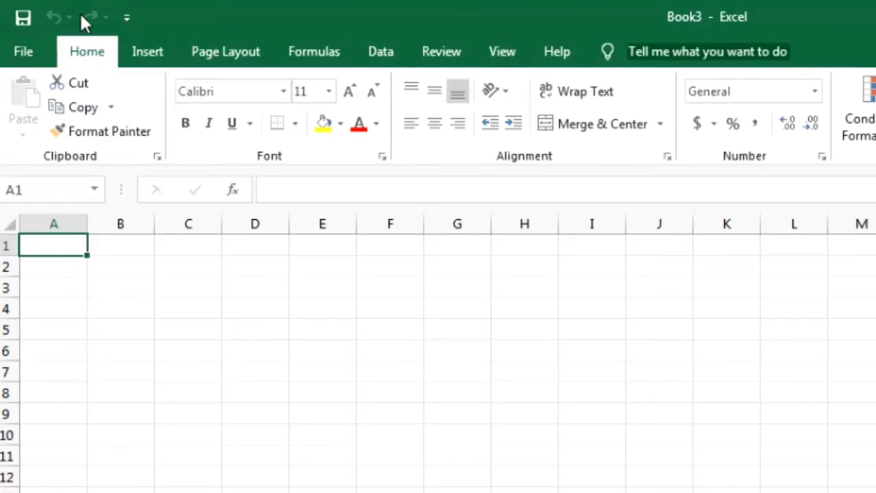
- Add New to the Quick Access Toolbar and use it to open further blank workbooks
left_click(126, 19)
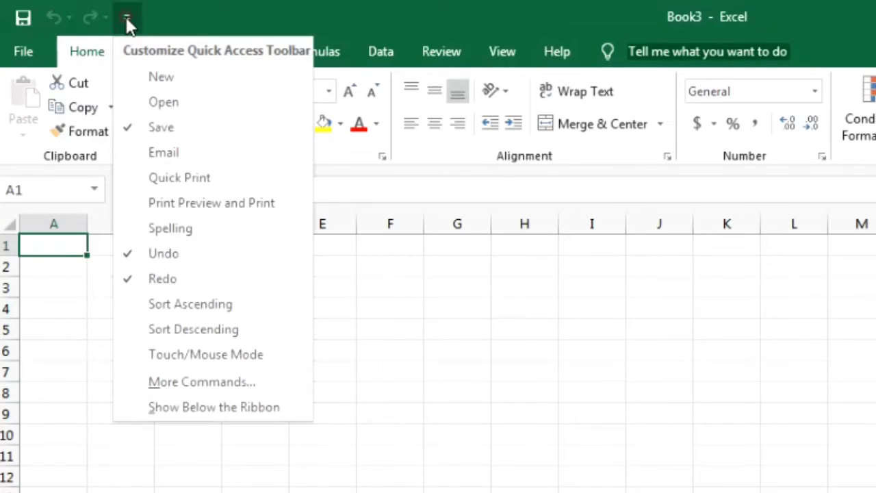
left_click(135, 74)
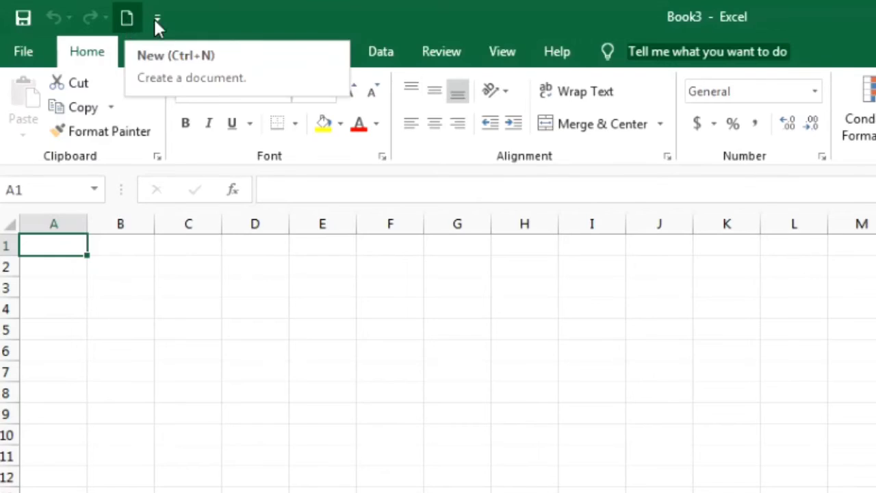
left_click(126, 18)
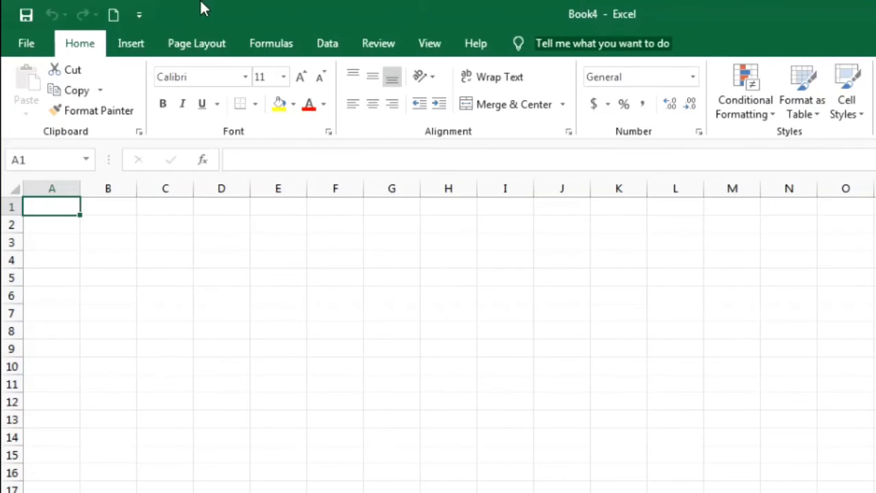
left_click(115, 15)
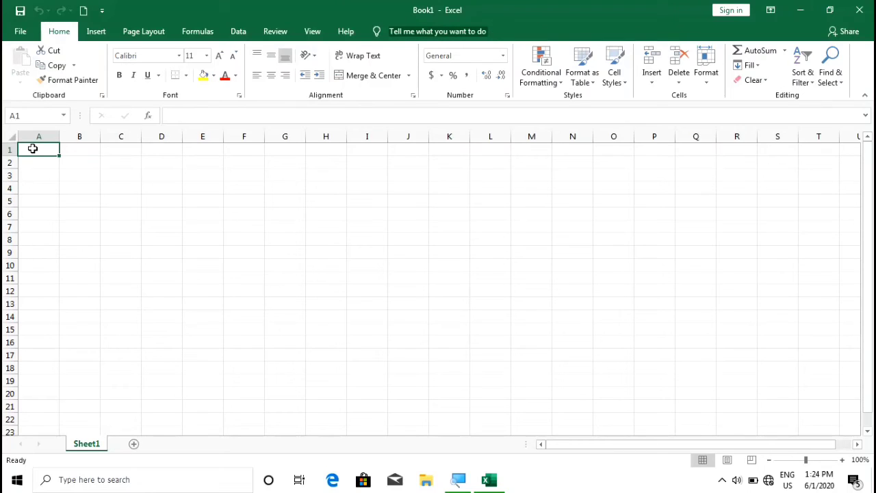
- Enter the heading 'Monthly sale force' in cell A1 of Book1
type("Monthly sale force")
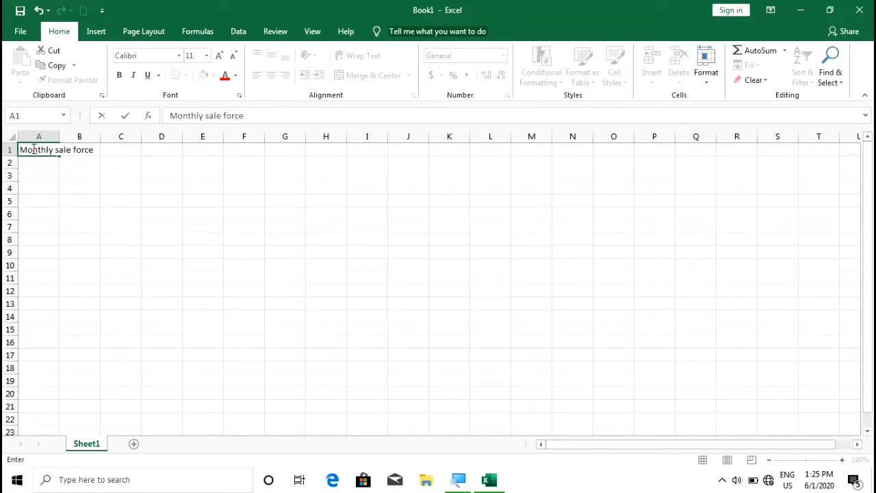
left_click(33, 150)
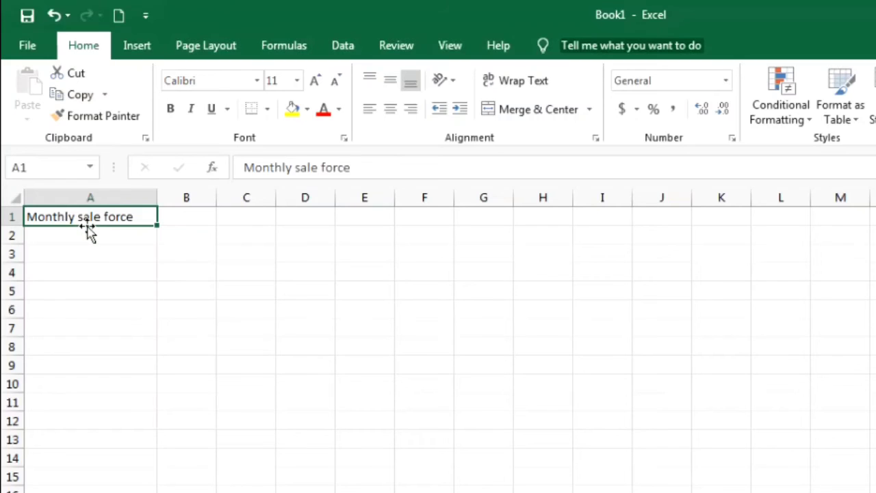
- Drag 'Monthly sale force' down to cell A4, then back up to A2
left_click_drag(88, 227, 88, 272)
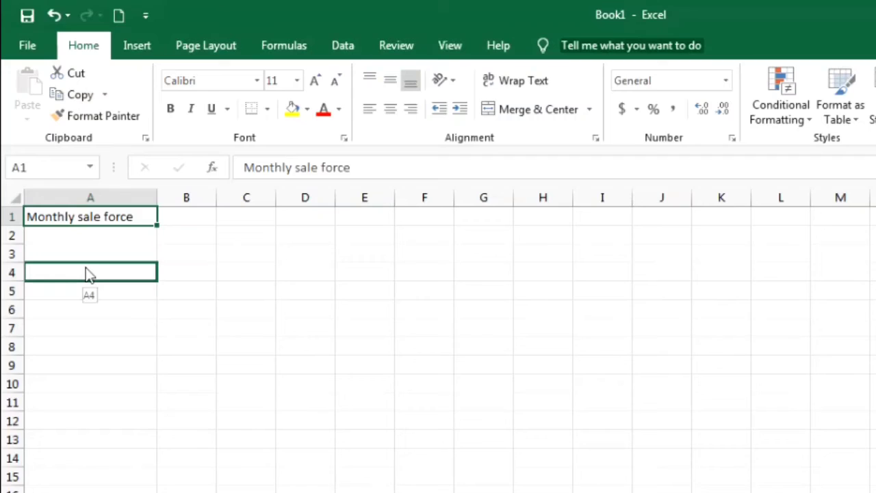
left_click_drag(88, 272, 87, 273)
left_click_drag(85, 267, 85, 268)
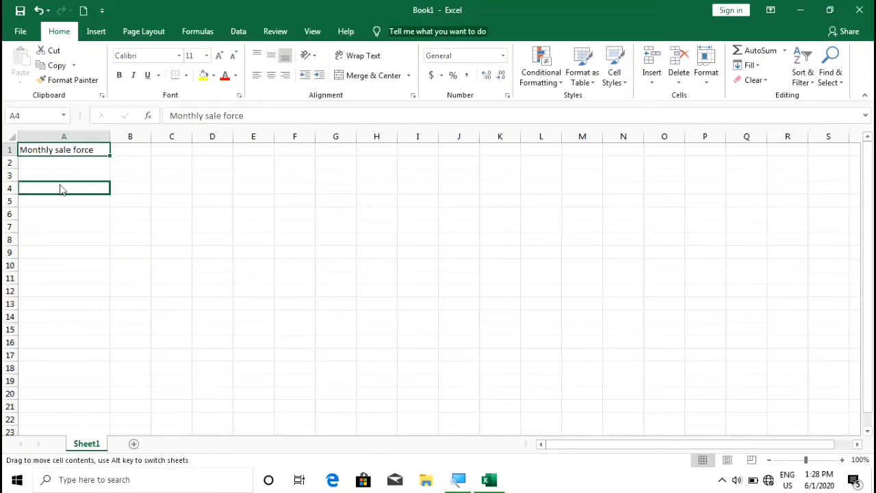
left_click_drag(61, 189, 60, 189)
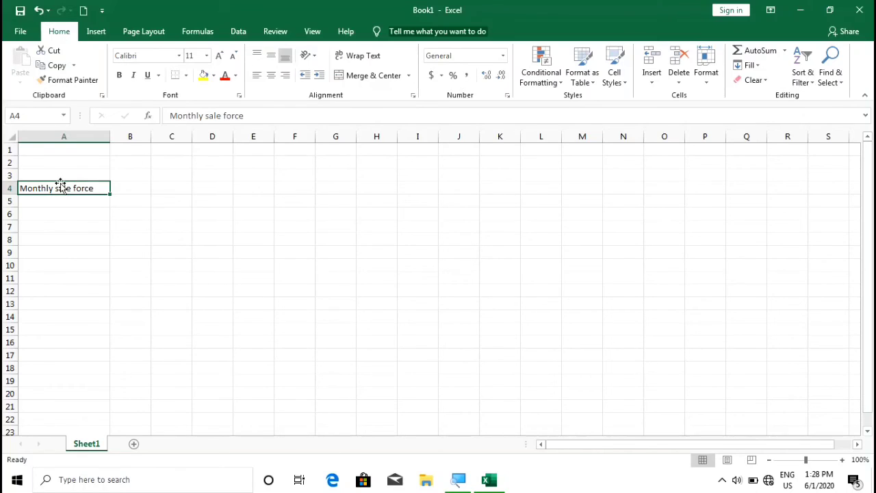
left_click_drag(61, 185, 62, 169)
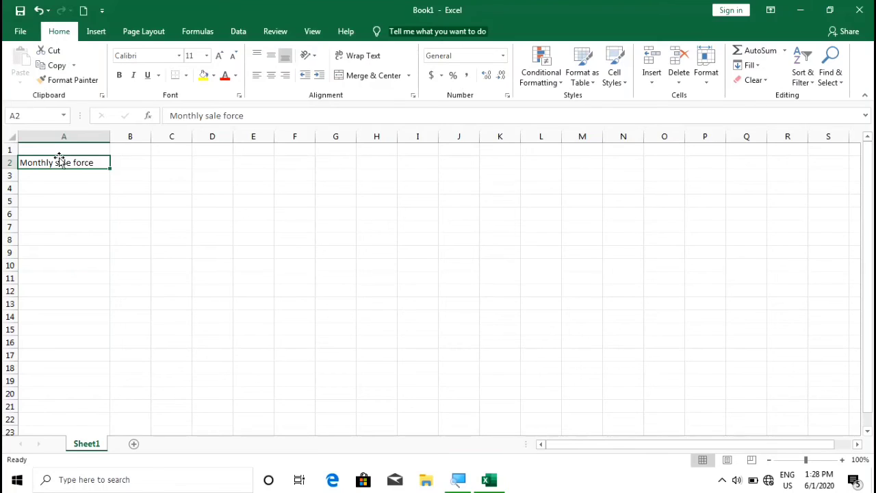
- Move the heading across to C2, widen column C to fit, then undo the widening
left_click_drag(60, 159, 158, 163)
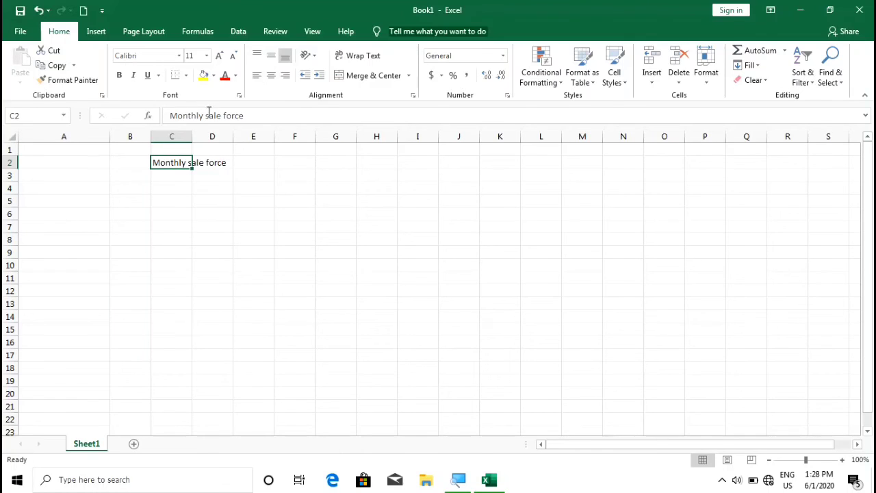
left_click_drag(193, 133, 287, 137)
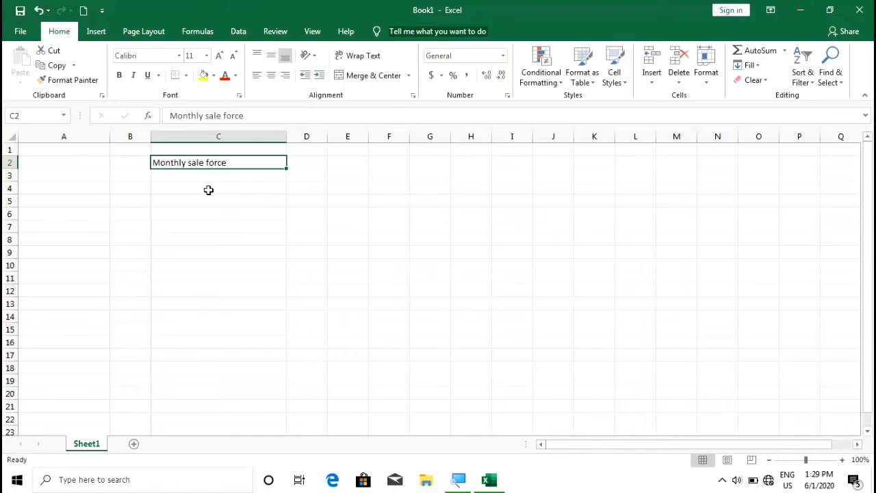
key("ctrl+z")
key("ctrl+z")
key("ctrl+z")
key("ctrl+z")
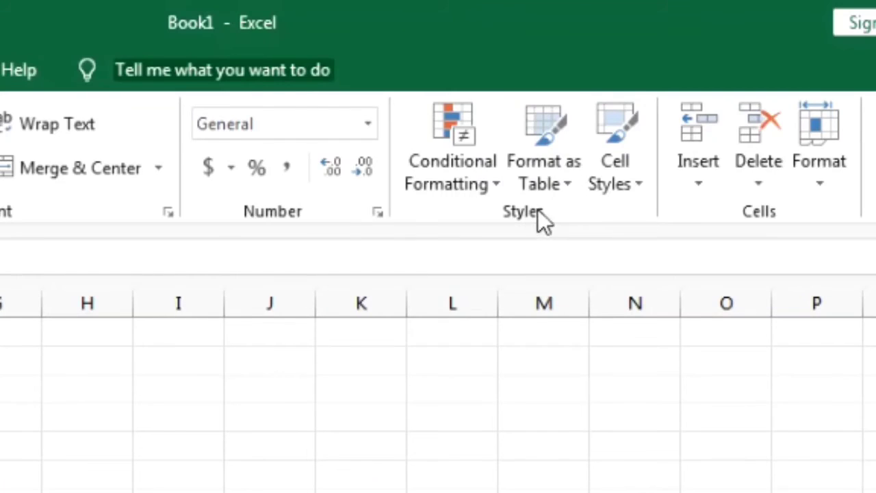
left_click(618, 160)
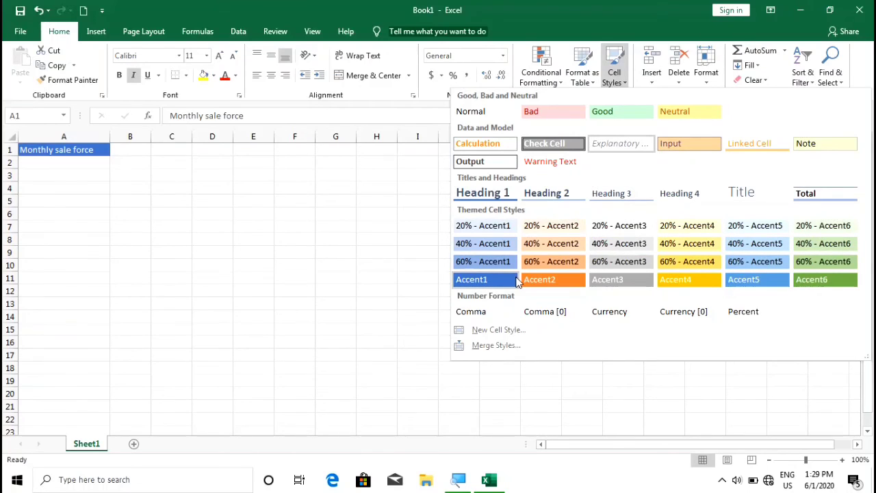
left_click(689, 280)
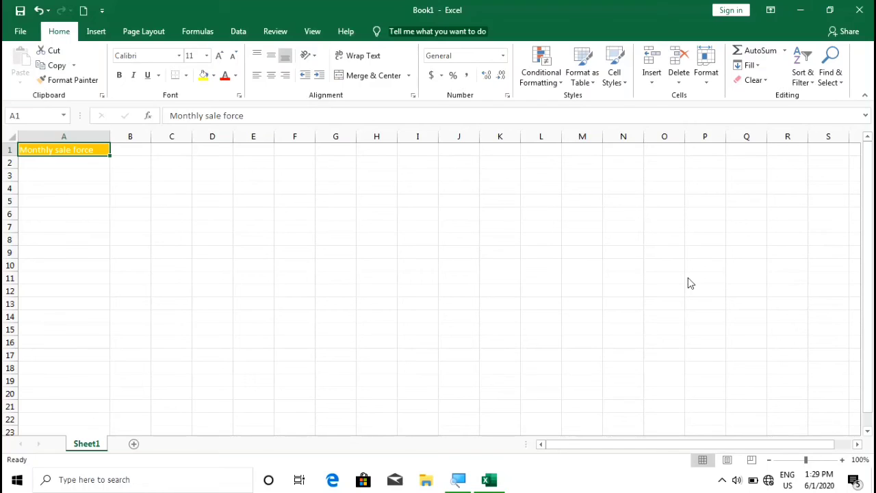
key("ctrl+z")
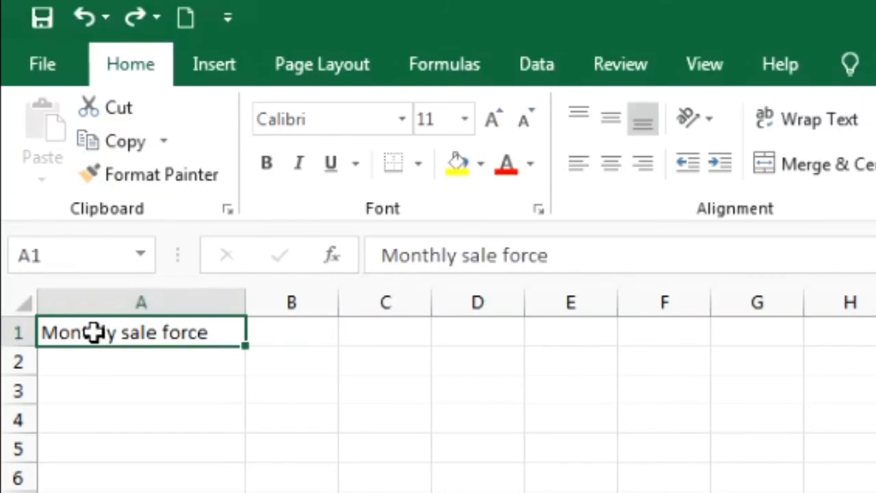
- Make the A1 heading bold, italic and underlined
left_click(276, 164)
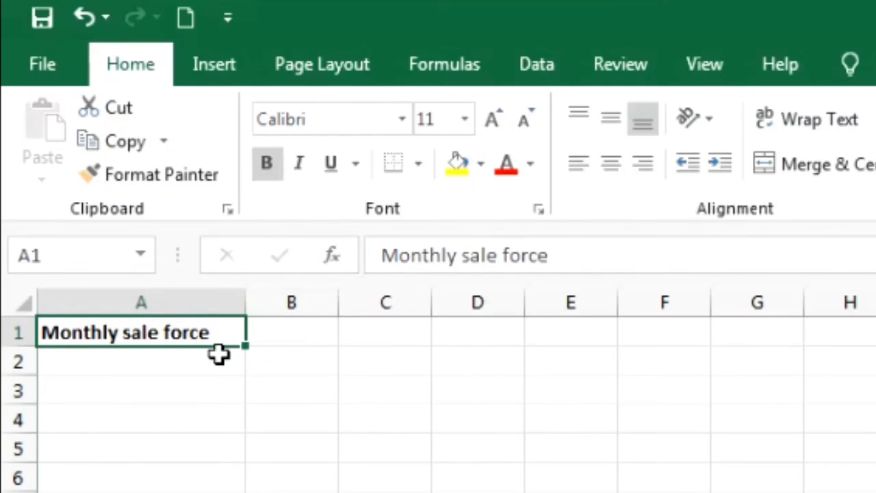
left_click(299, 163)
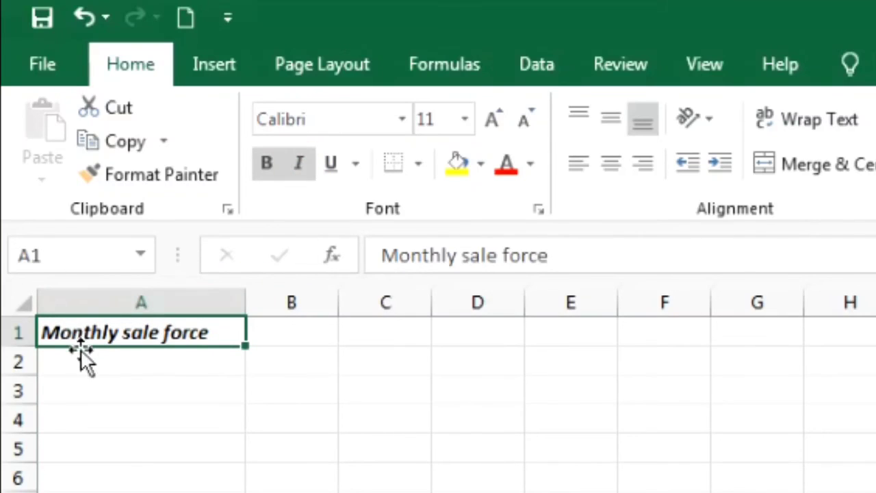
left_click(330, 161)
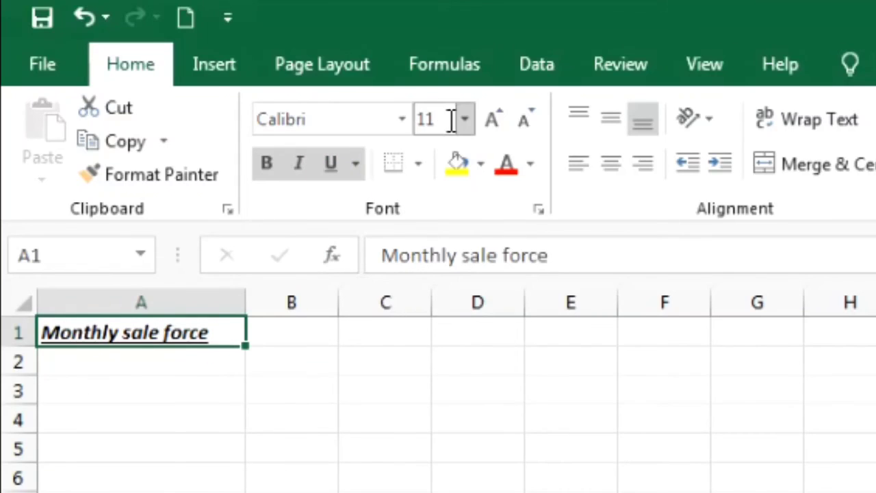
- Give A1 a light blue fill and red font colour
left_click(480, 165)
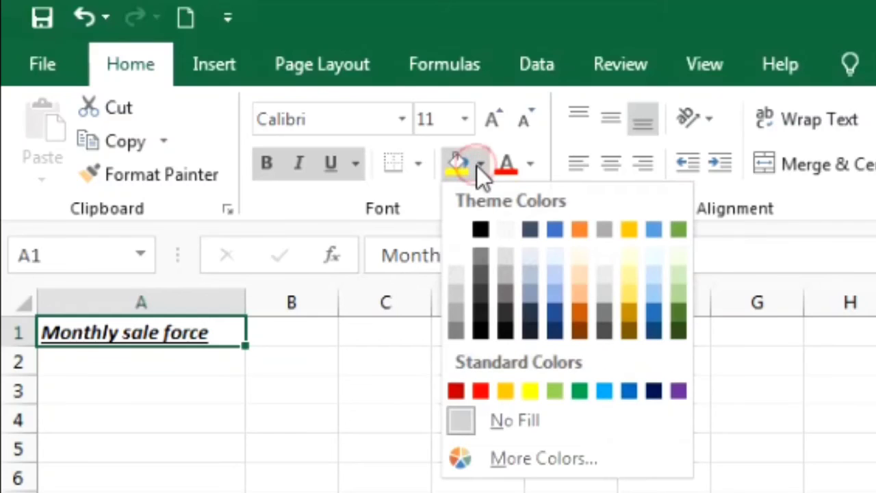
left_click(611, 395)
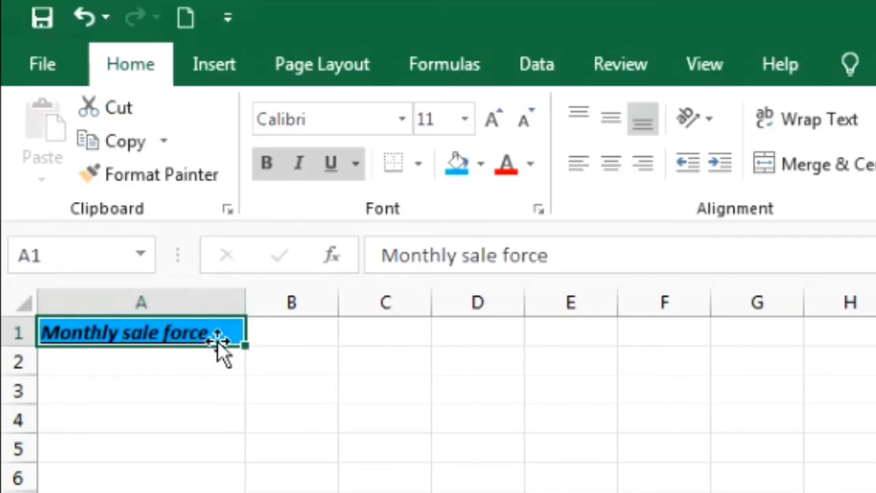
left_click(532, 161)
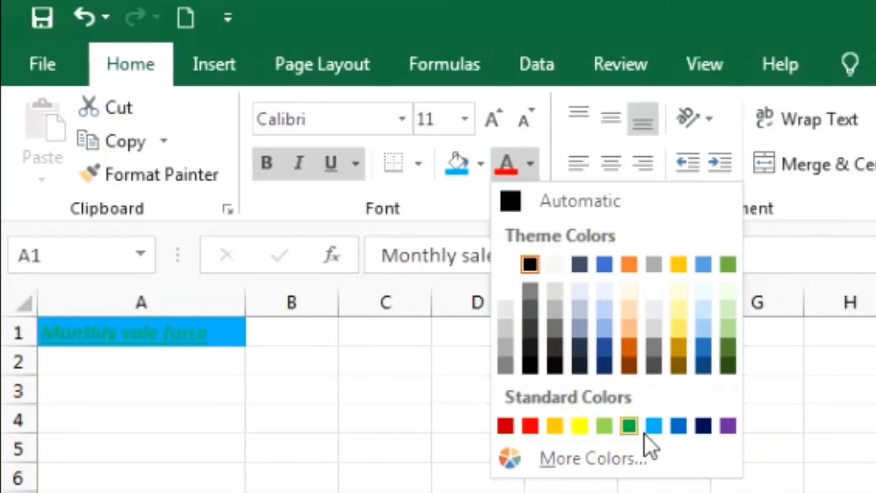
left_click(528, 427)
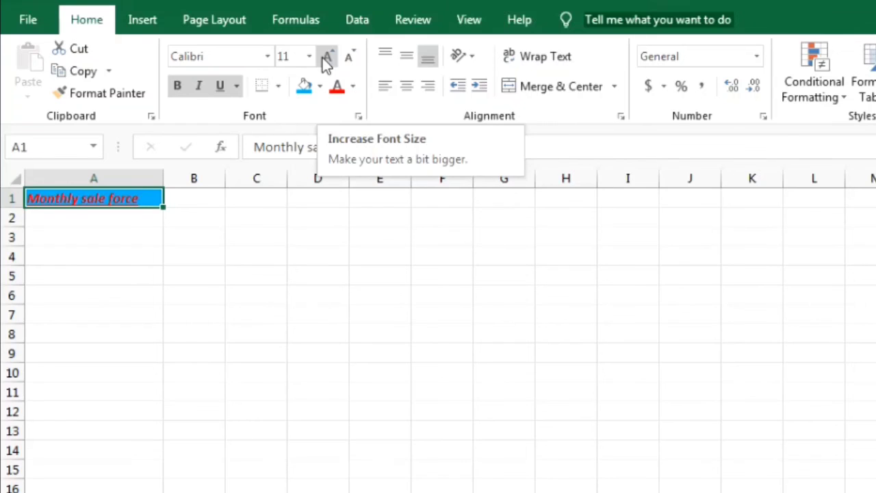
- Enlarge the A1 text up to size 24, then shrink it back to 12
left_click(328, 58)
left_click(327, 58)
left_click(328, 57)
left_click(327, 57)
left_click(327, 57)
left_click(327, 57)
left_click(328, 57)
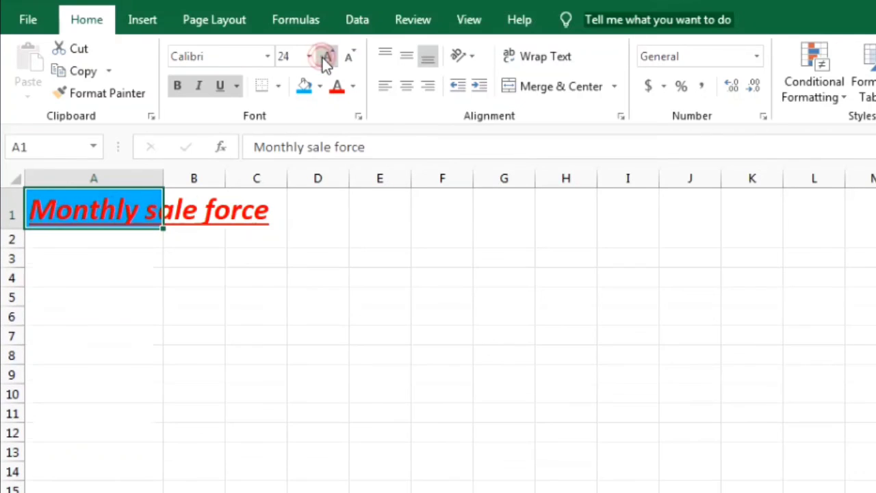
left_click(356, 57)
left_click(356, 58)
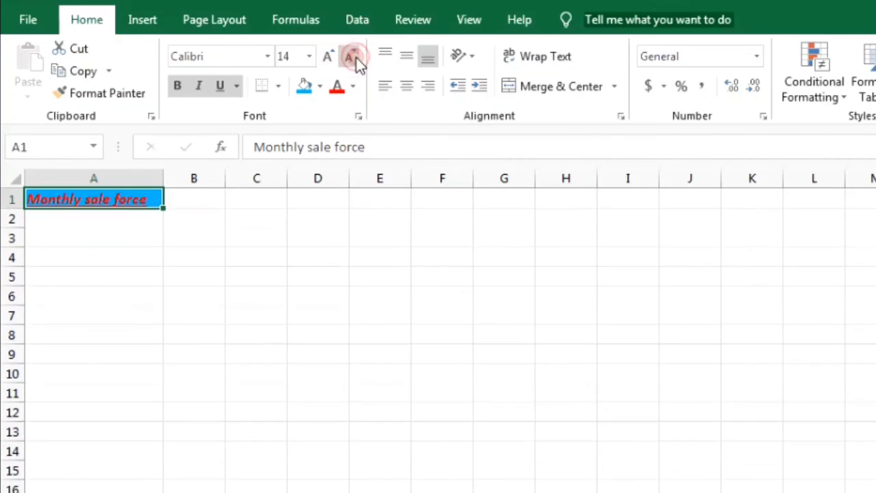
left_click(356, 57)
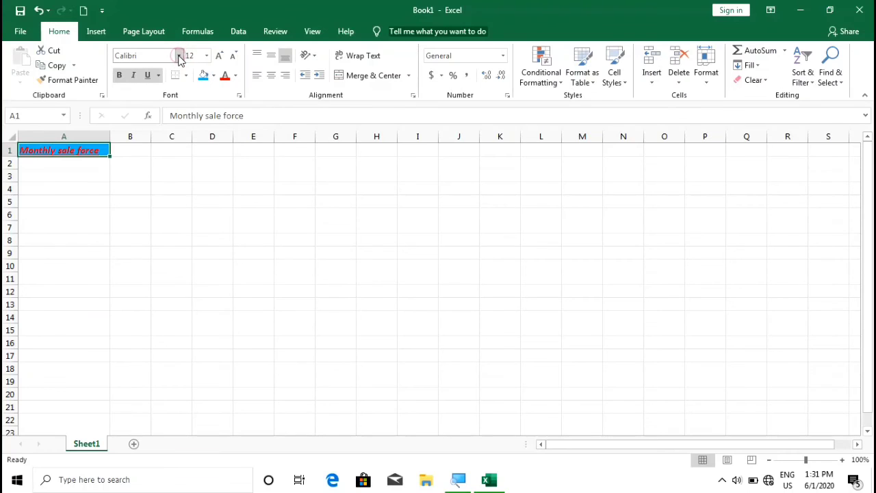
- Switch A1 to the Stencil Std font and widen column A to fit the text
left_click(179, 56)
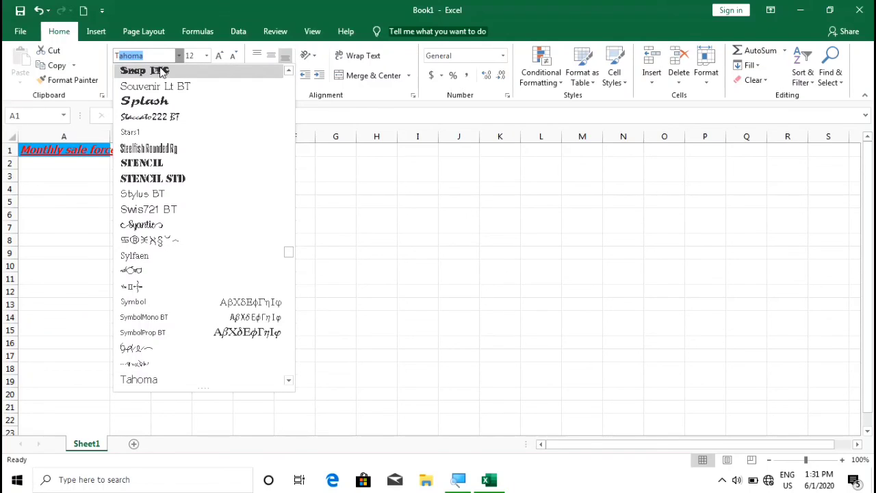
left_click(147, 179)
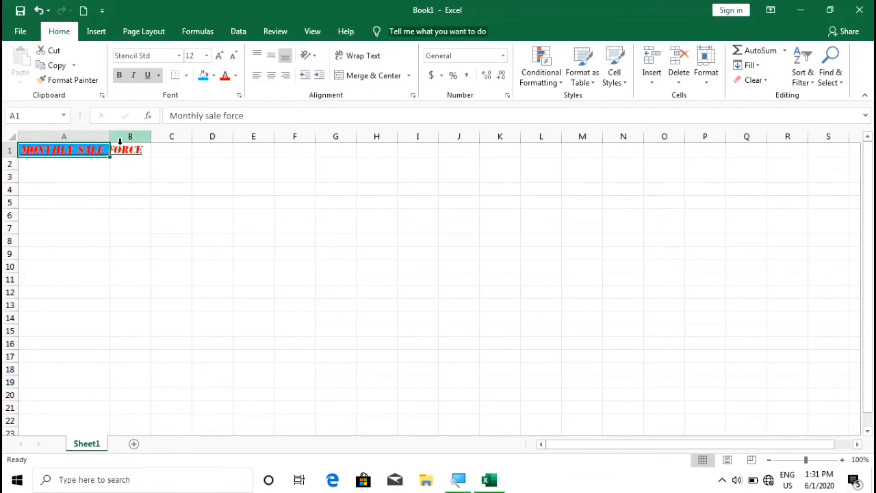
left_click_drag(107, 137, 165, 136)
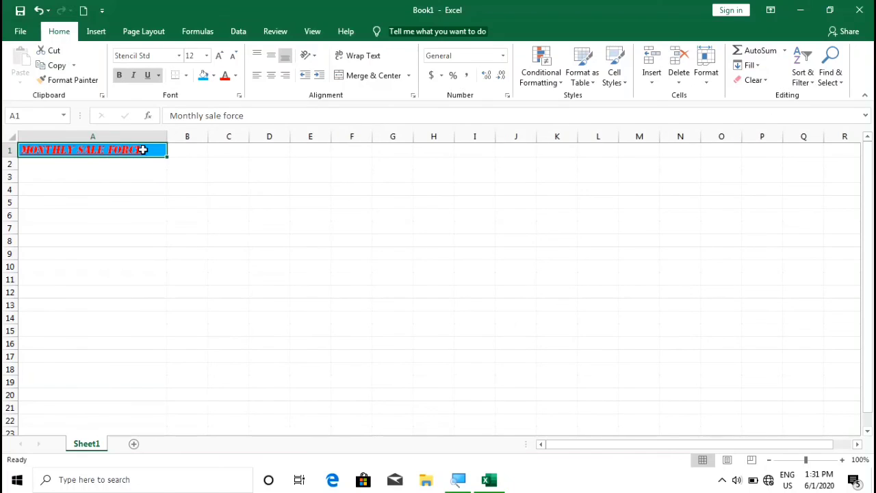
- Undo the width, font, size, colour and underline changes on A1
key("ctrl+z")
key("ctrl+z")
key("ctrl+z")
key("ctrl+z")
key("ctrl+z")
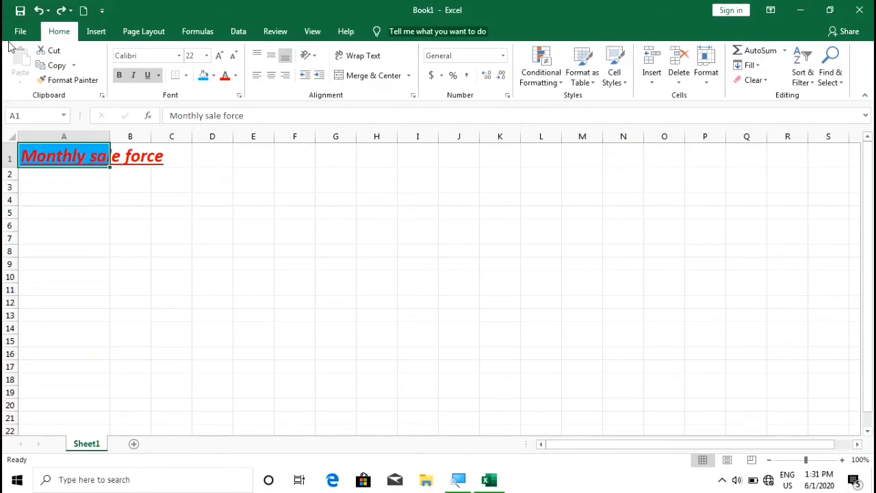
key("ctrl+z")
key("ctrl+z")
key("ctrl+z")
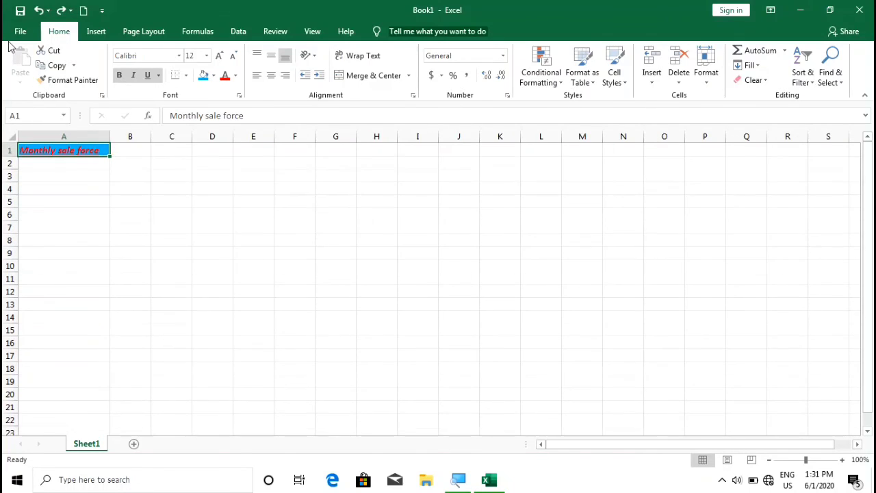
key("ctrl+z")
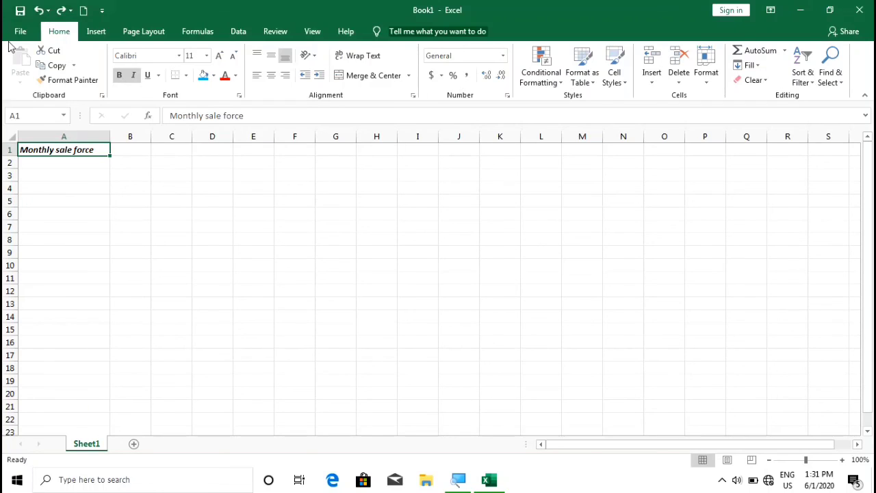
key("ctrl+z")
key("ctrl+z")
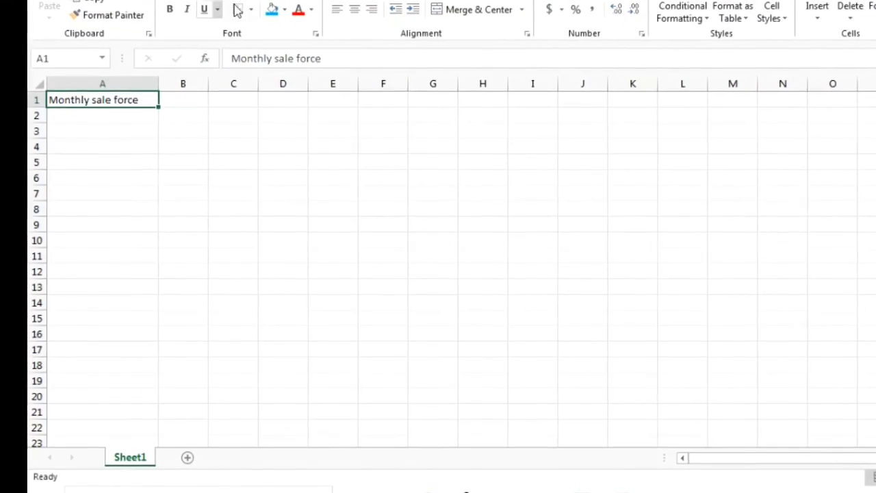
- Through Format Cells, set A1's heading font to Aharoni Bold
right_click(129, 89)
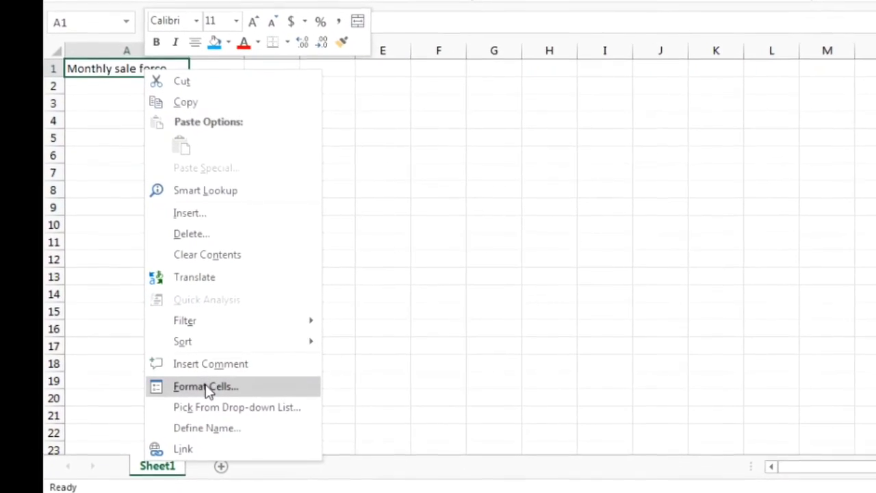
left_click(207, 387)
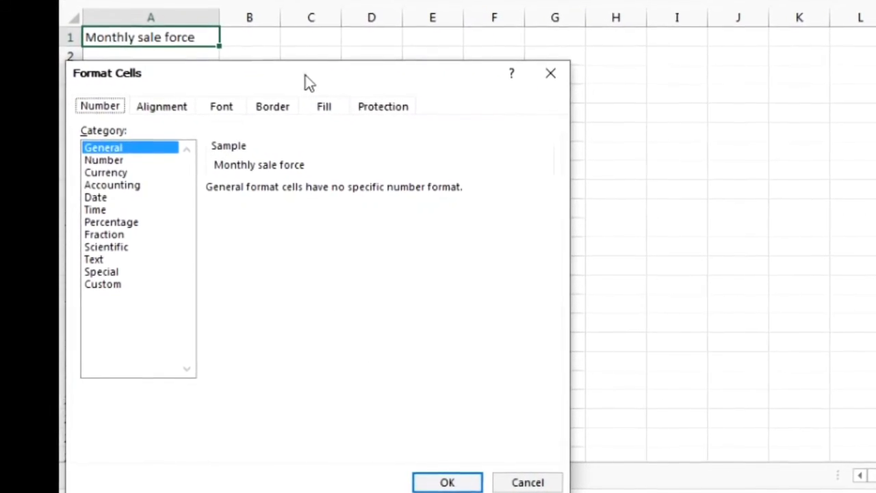
left_click_drag(305, 75, 663, 2)
left_click(265, 136)
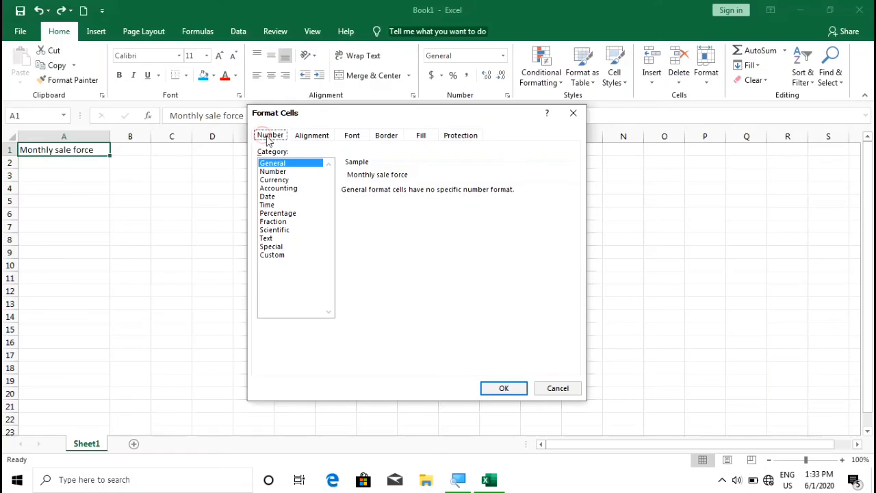
left_click(354, 138)
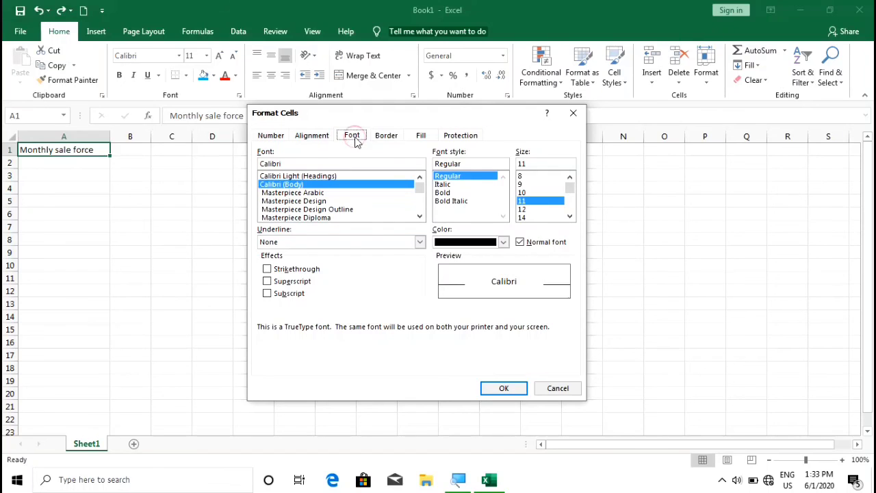
double_click(419, 216)
left_click(420, 216)
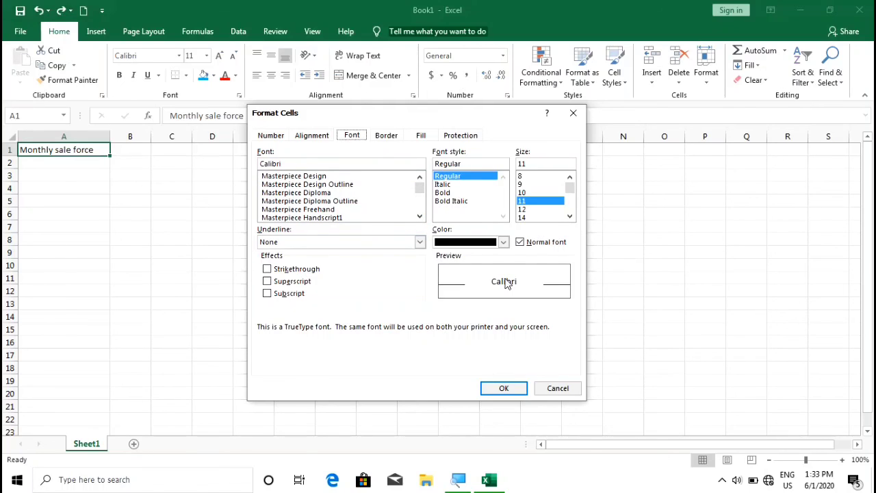
left_click(314, 194)
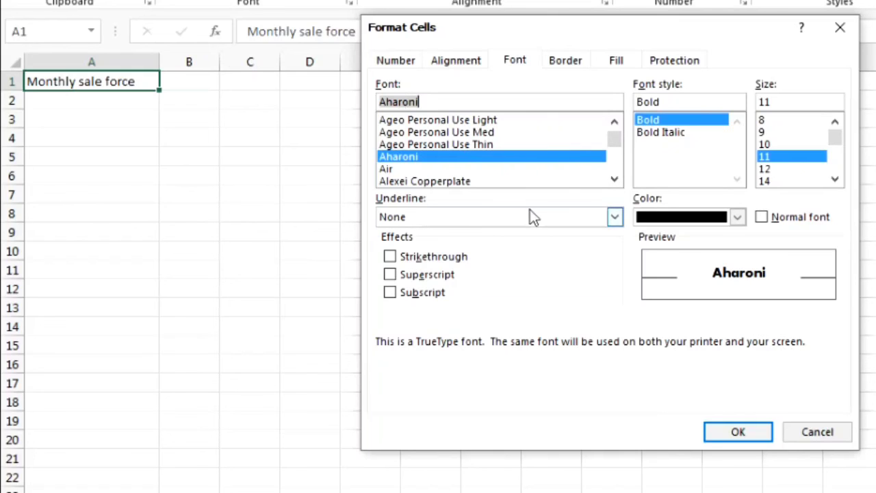
left_click(734, 427)
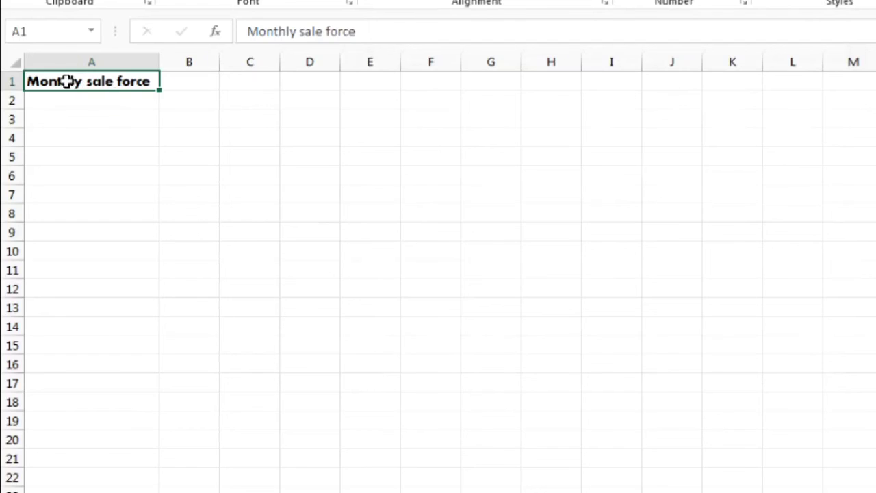